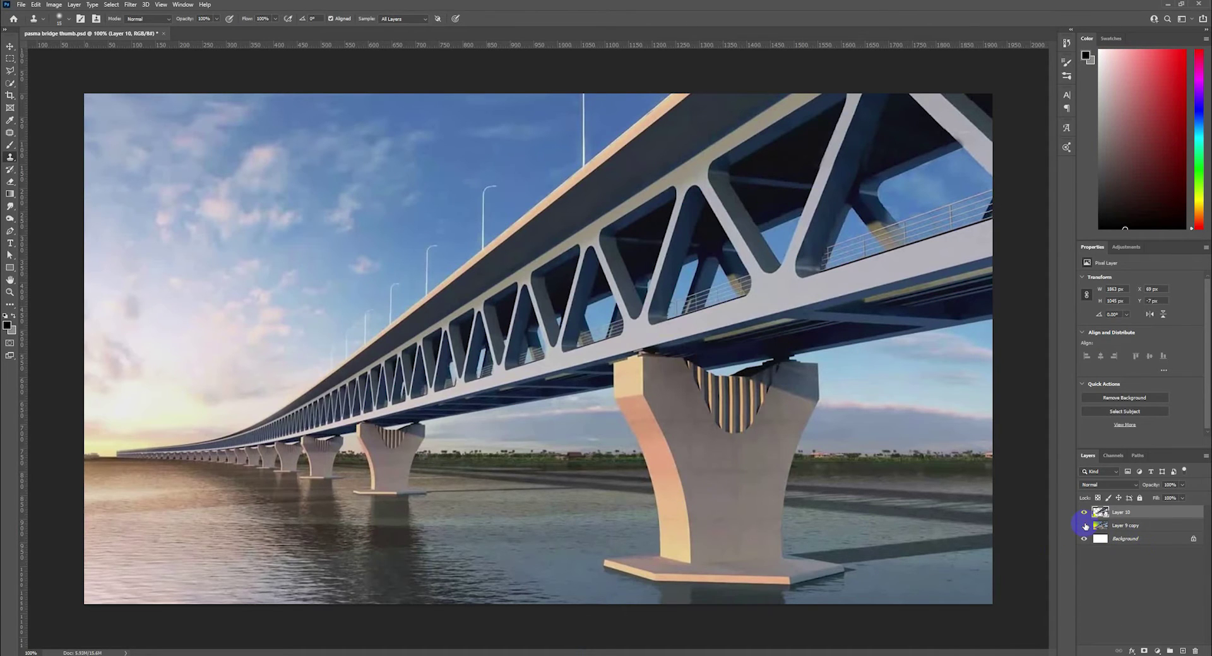
- Add a Black & White adjustment clipped to Layer 10 so only the bridge turns grey
{"action": "left_click", "coordinate": [1085, 527]}
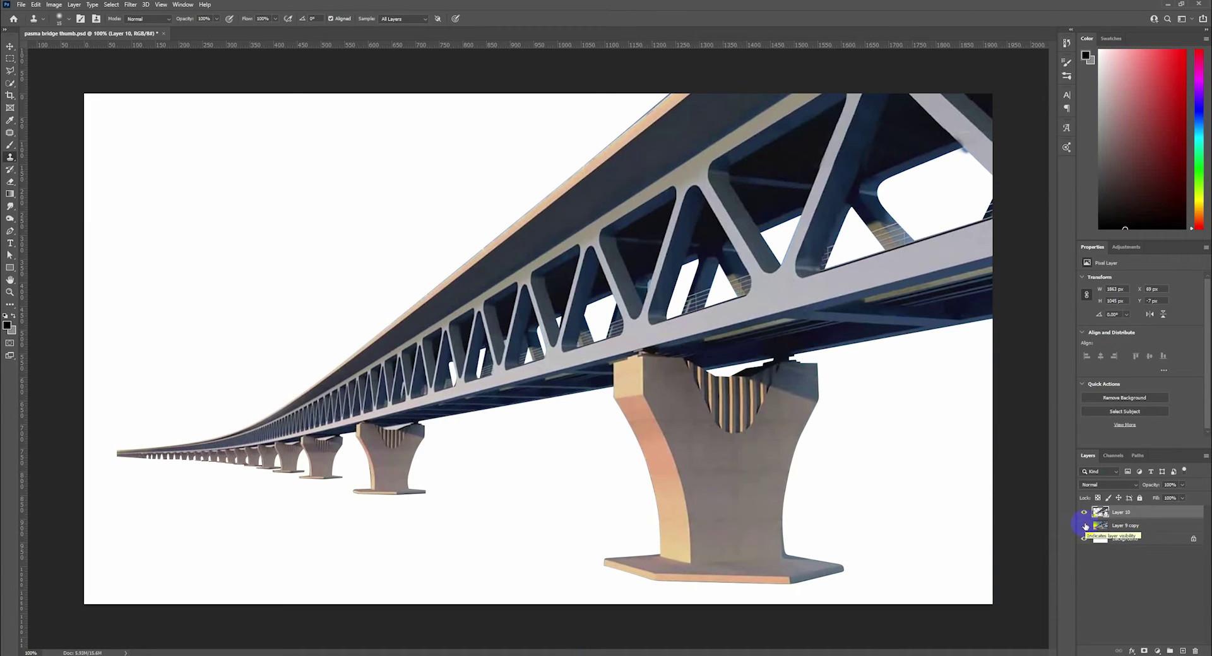
{"action": "left_click", "coordinate": [1085, 526]}
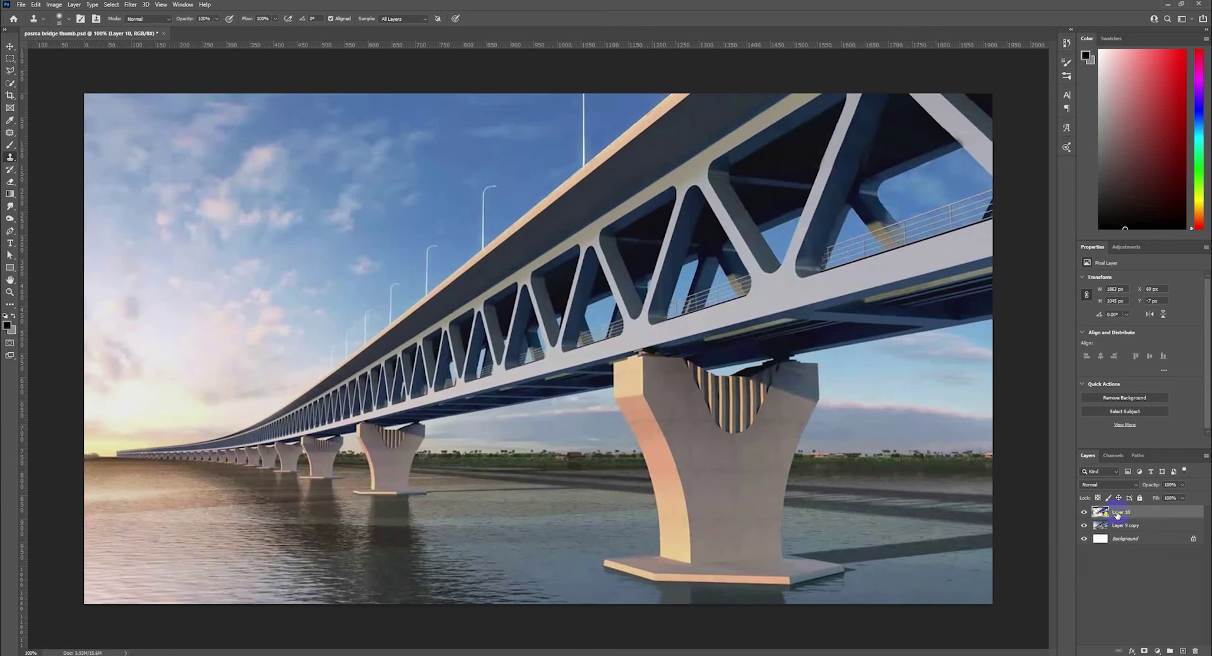
{"action": "left_click", "coordinate": [1159, 651]}
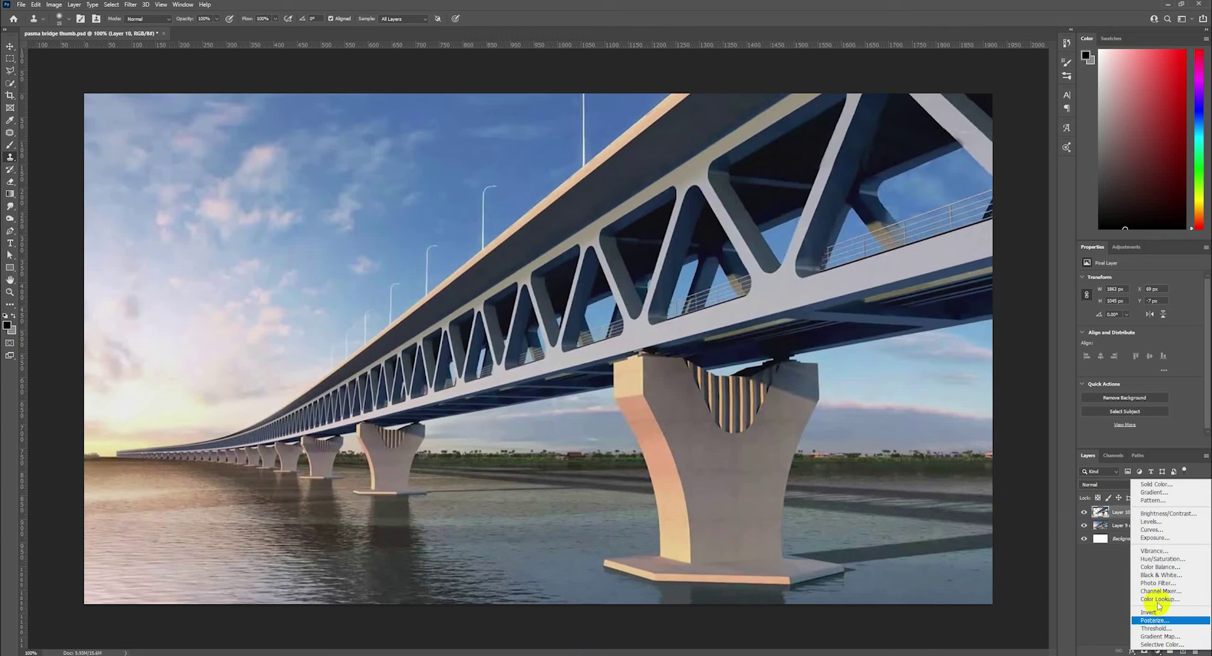
{"action": "left_click", "coordinate": [1161, 575]}
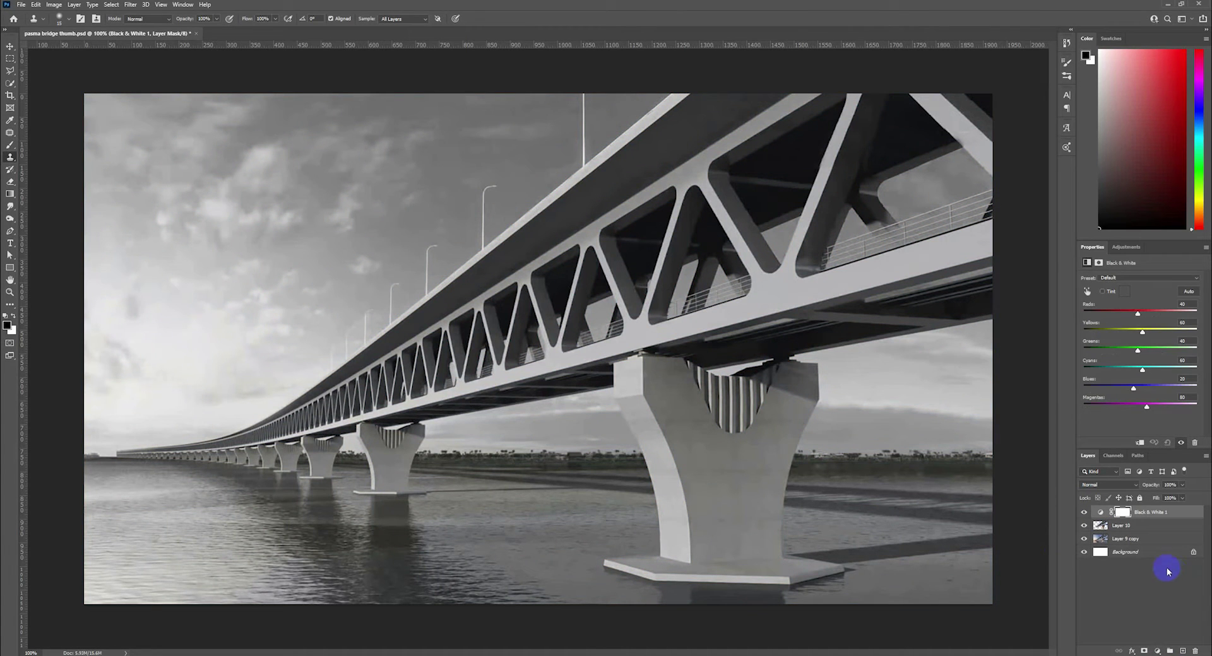
{"action": "left_click", "coordinate": [1102, 519], "text": "alt"}
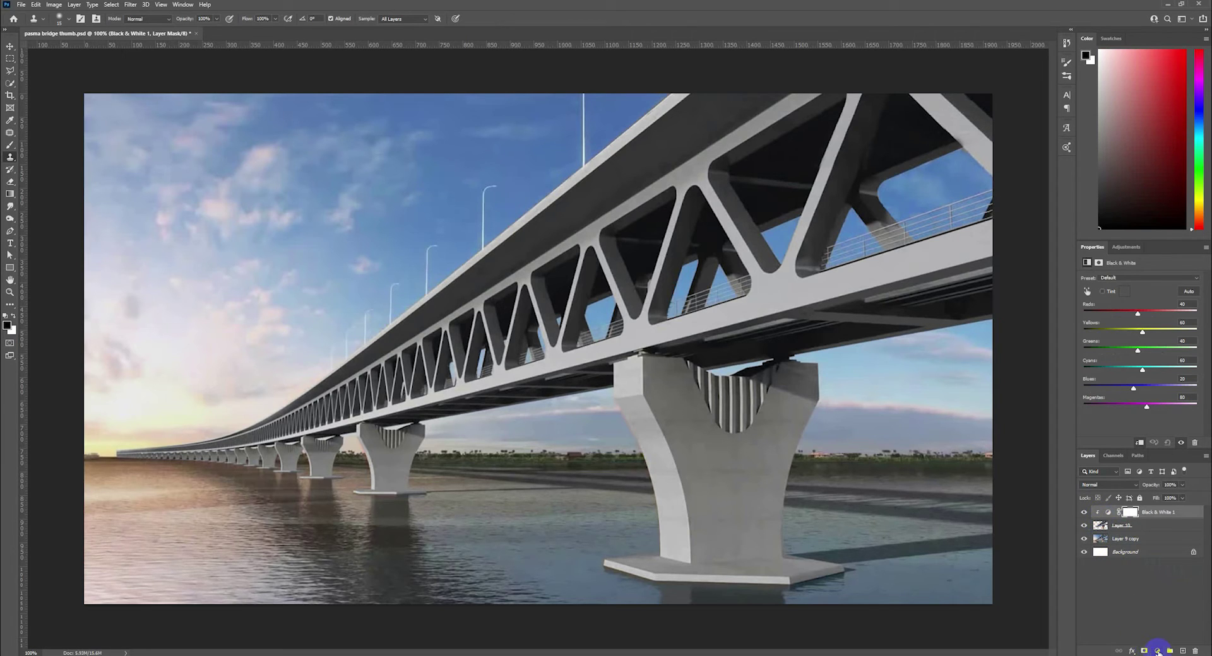
{"action": "left_click", "coordinate": [1157, 651]}
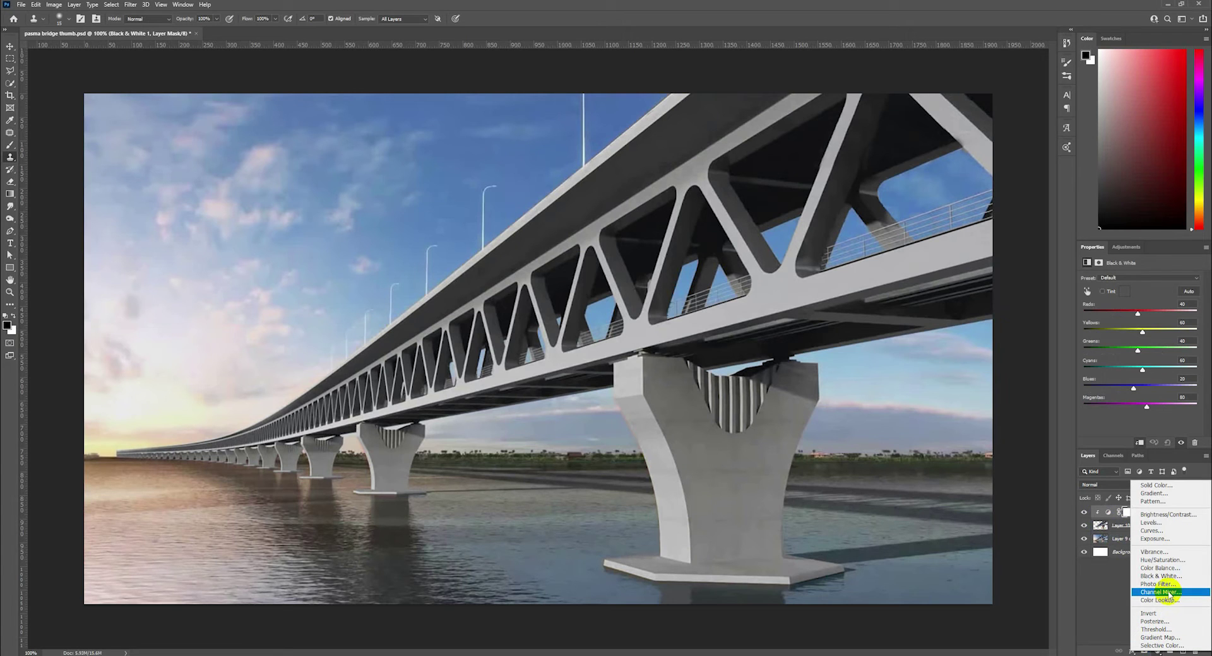
- Add a Curves adjustment clipped to the grey bridge
{"action": "left_click", "coordinate": [1166, 533]}
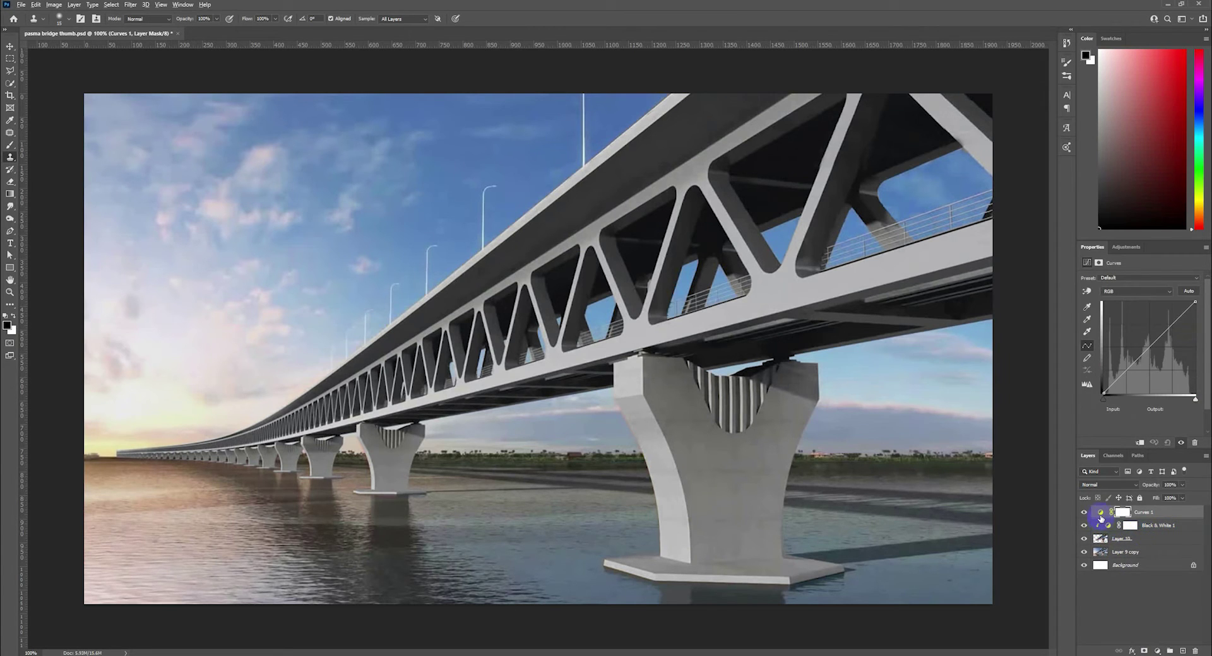
{"action": "left_click", "coordinate": [1101, 518], "text": "alt"}
{"action": "left_click", "coordinate": [1158, 513]}
{"action": "left_click", "coordinate": [1178, 324]}
- Shape the curve into a wavy multi-point curve for a high-contrast chrome bridge
{"action": "mouse_move", "coordinate": [1178, 320]}
{"action": "left_mouse_down"}
{"action": "mouse_move", "coordinate": [1176, 368]}
{"action": "mouse_move", "coordinate": [1167, 326]}
{"action": "mouse_move", "coordinate": [1143, 339]}
{"action": "mouse_move", "coordinate": [1168, 318]}
{"action": "mouse_move", "coordinate": [1145, 368]}
{"action": "mouse_move", "coordinate": [1180, 368]}
{"action": "mouse_move", "coordinate": [1131, 352]}
{"action": "left_mouse_up"}
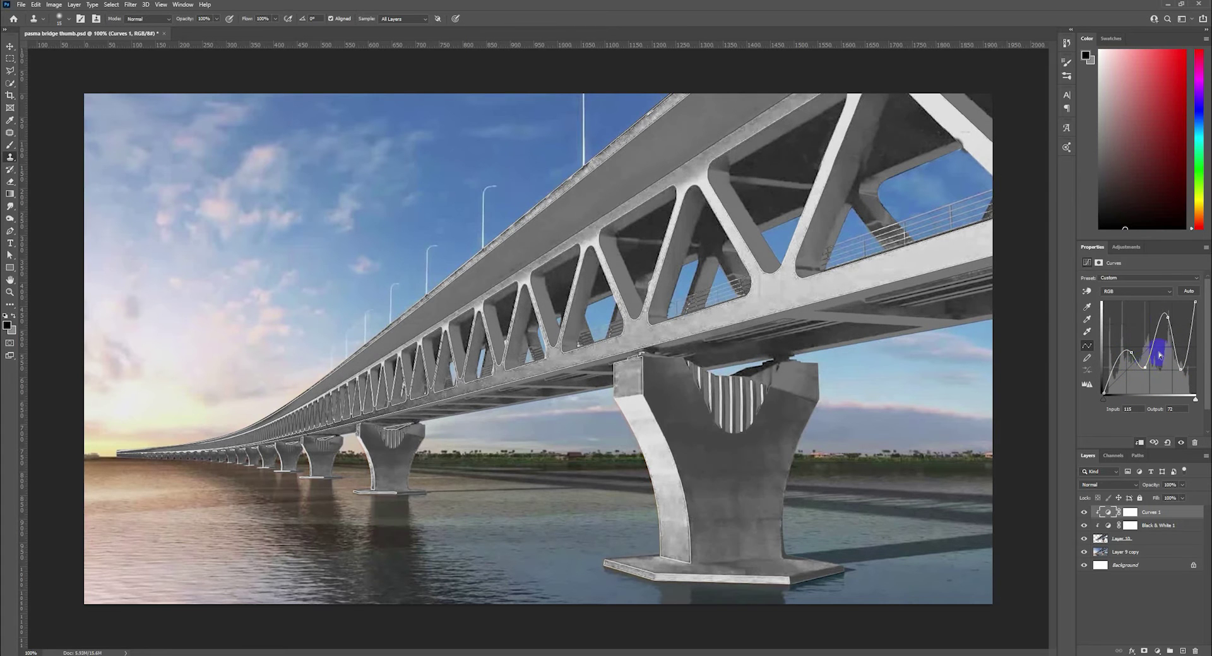
{"action": "left_click_drag", "start_coordinate": [1121, 369], "coordinate": [1119, 371]}
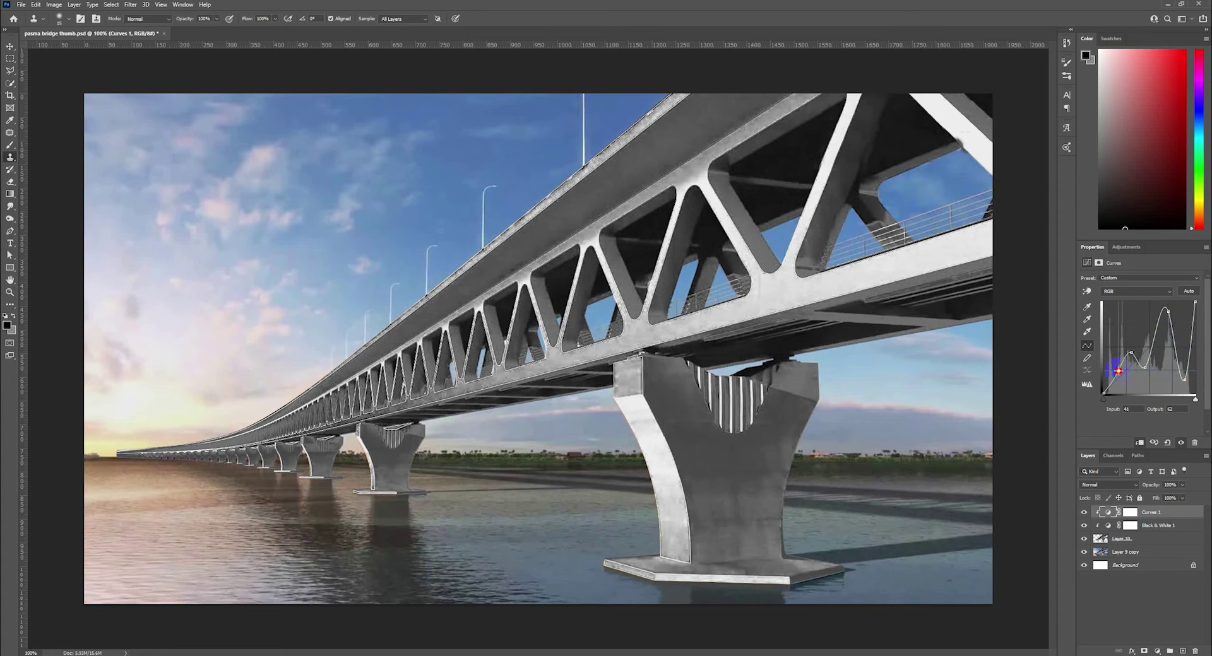
{"action": "left_click_drag", "start_coordinate": [1150, 333], "coordinate": [1149, 369]}
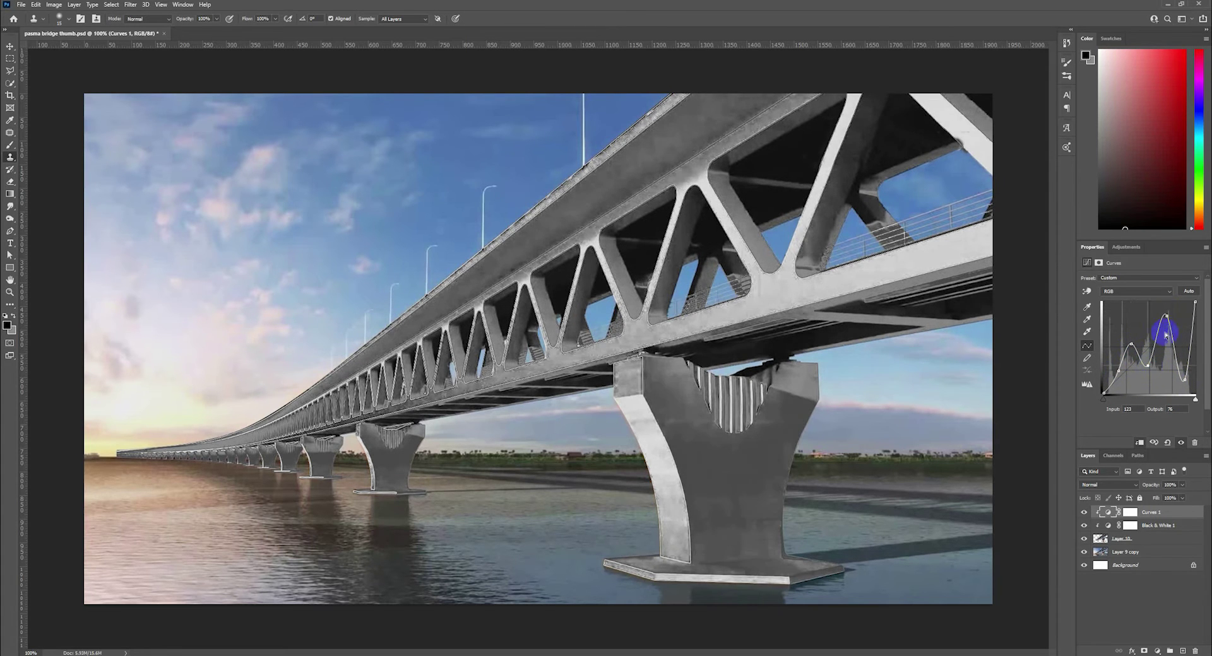
{"action": "left_click_drag", "start_coordinate": [1166, 315], "coordinate": [1169, 313]}
{"action": "left_click_drag", "start_coordinate": [1184, 379], "coordinate": [1184, 383]}
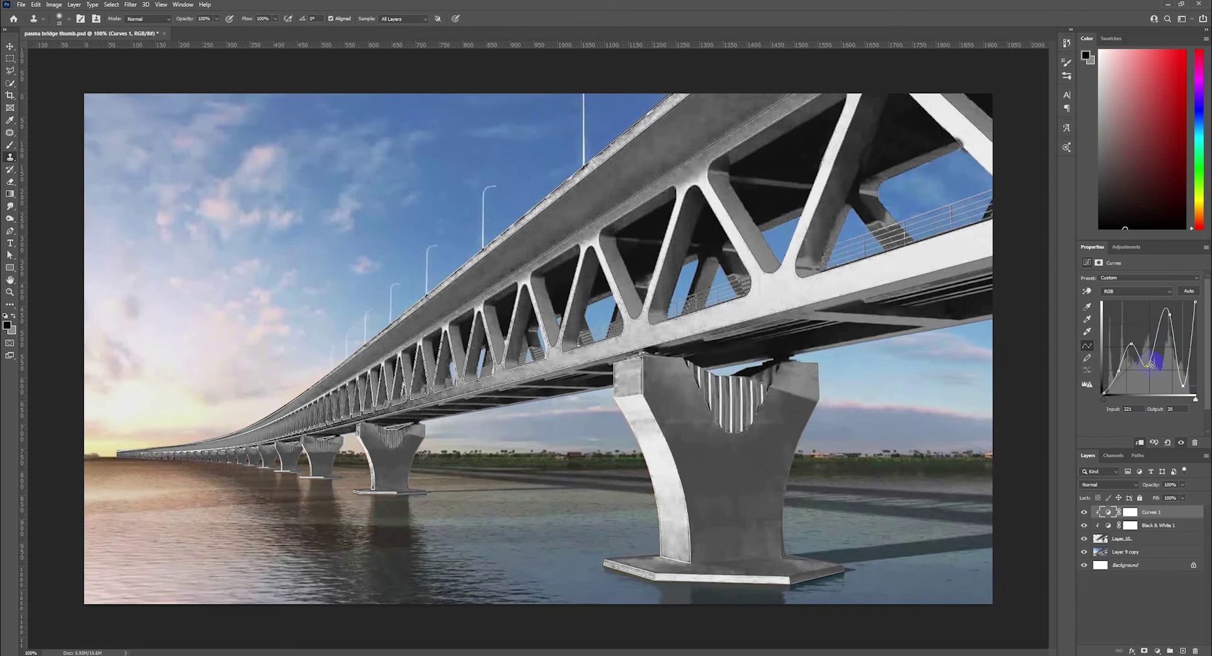
{"action": "left_click_drag", "start_coordinate": [1134, 352], "coordinate": [1135, 327]}
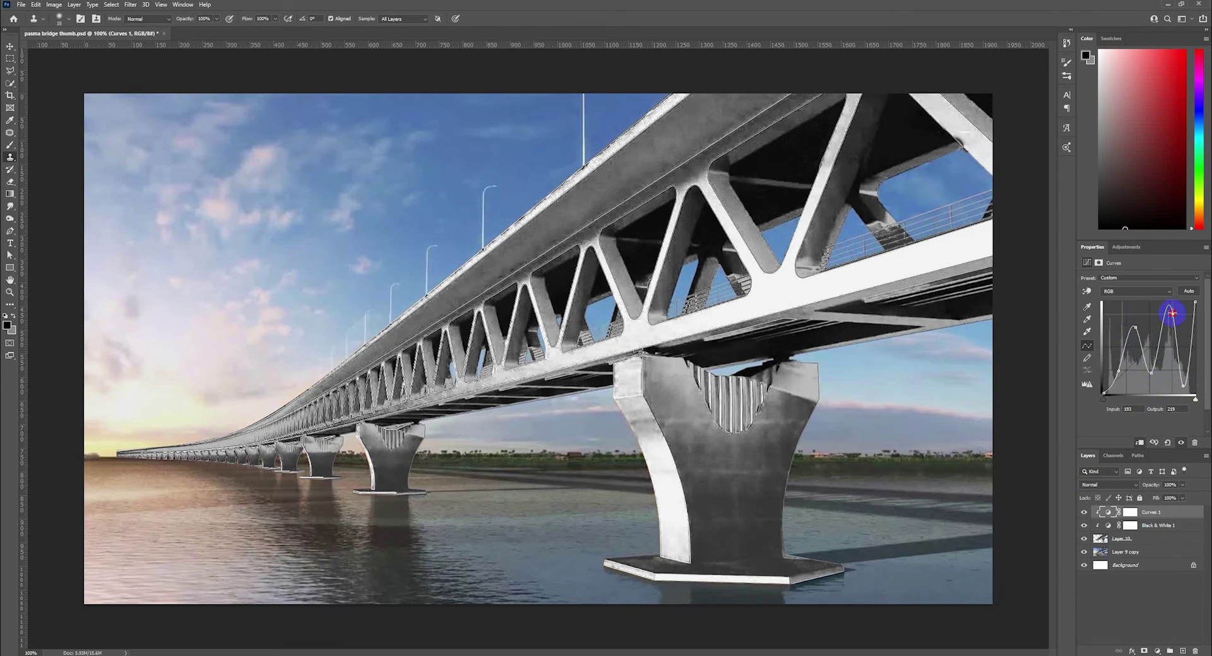
{"action": "left_click", "coordinate": [1119, 372]}
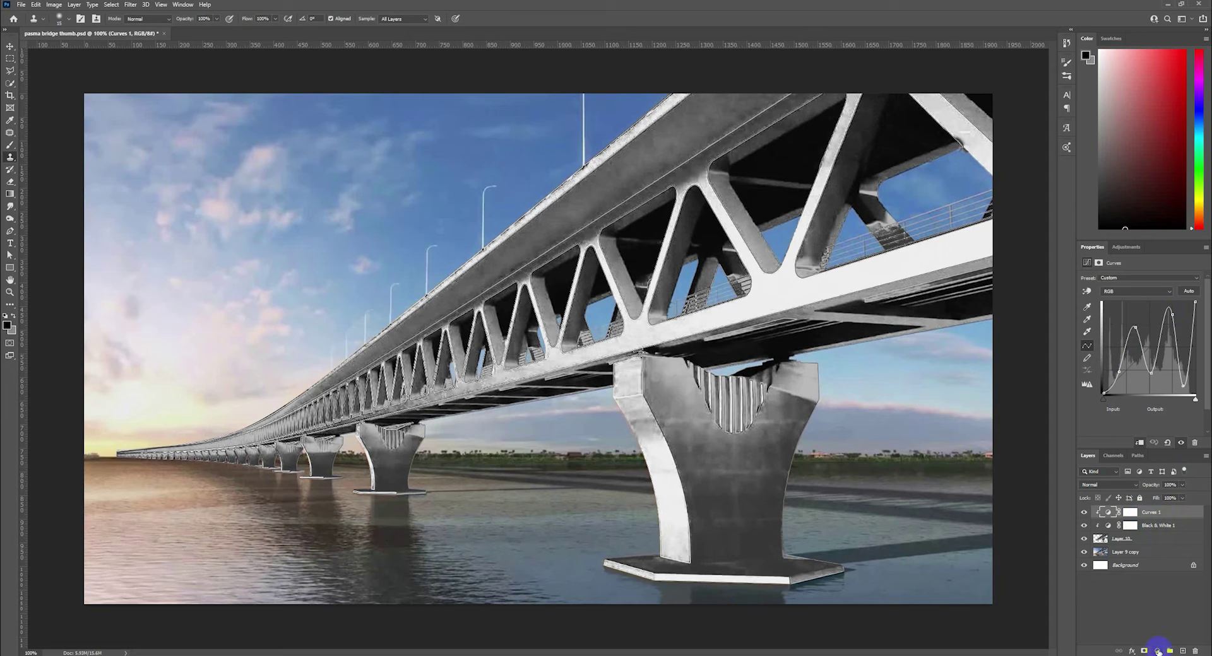
{"action": "left_click", "coordinate": [1157, 651]}
- Add a clipped Color Lookup using EdgyAmber.3DL to tint the bridge golden, then zoom out
{"action": "left_click", "coordinate": [1170, 604]}
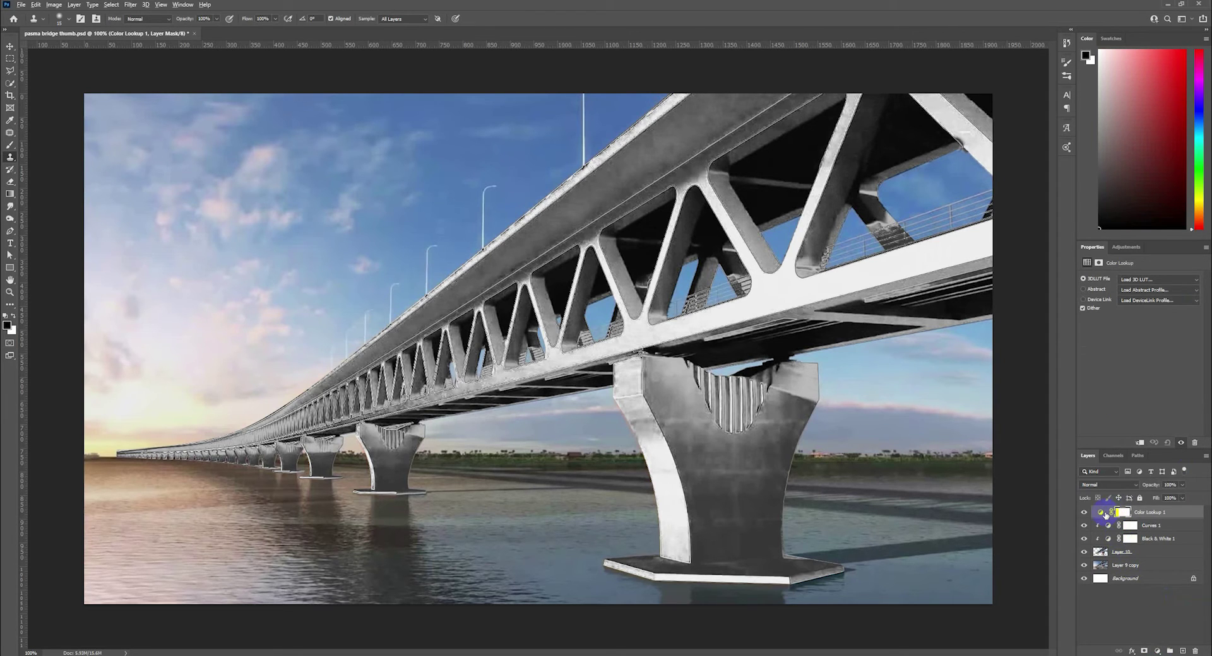
{"action": "left_click", "coordinate": [1100, 516], "text": "alt"}
{"action": "left_click", "coordinate": [1153, 512]}
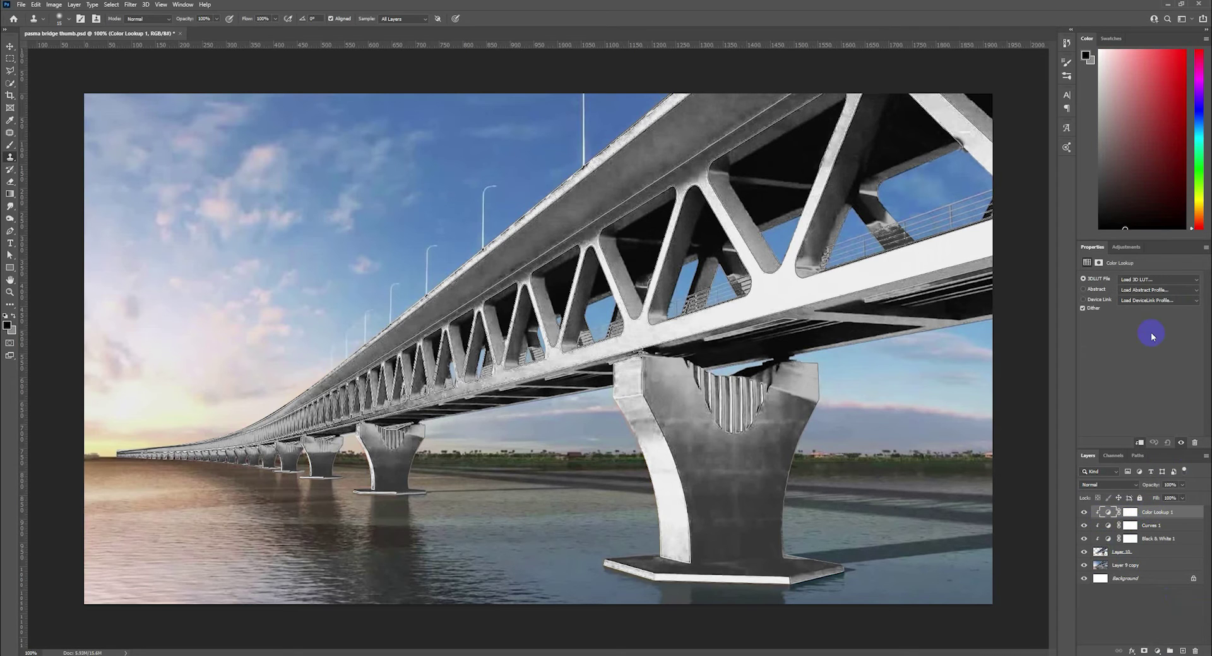
{"action": "left_click", "coordinate": [1160, 282]}
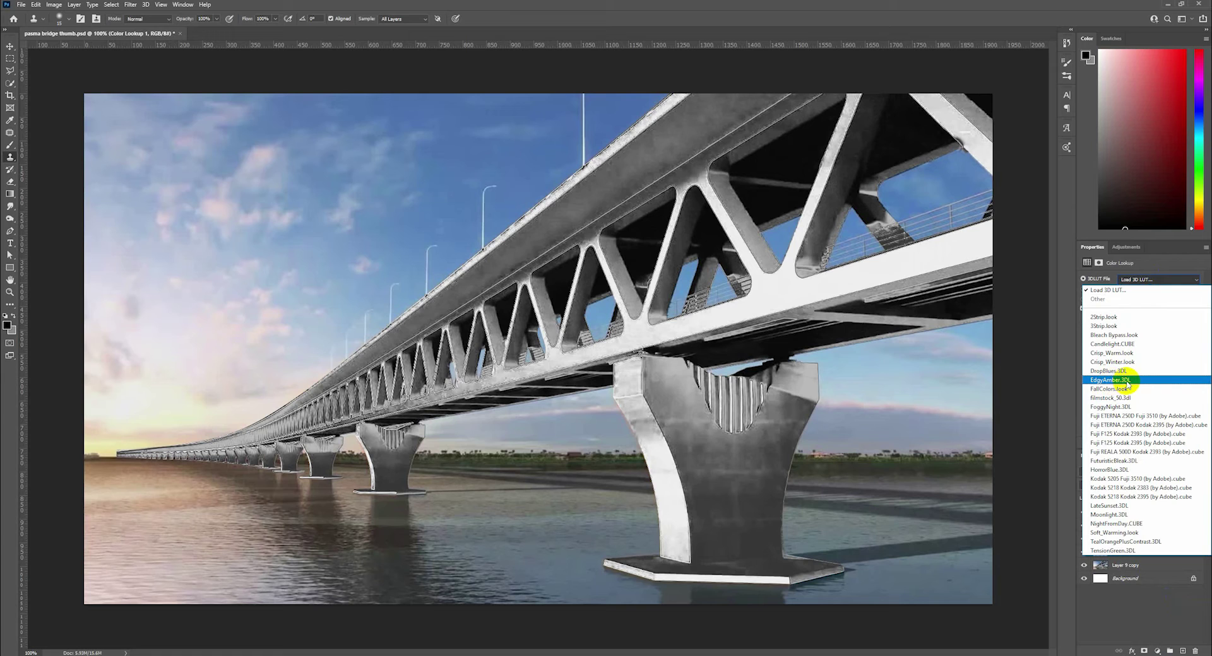
{"action": "left_click", "coordinate": [1127, 381]}
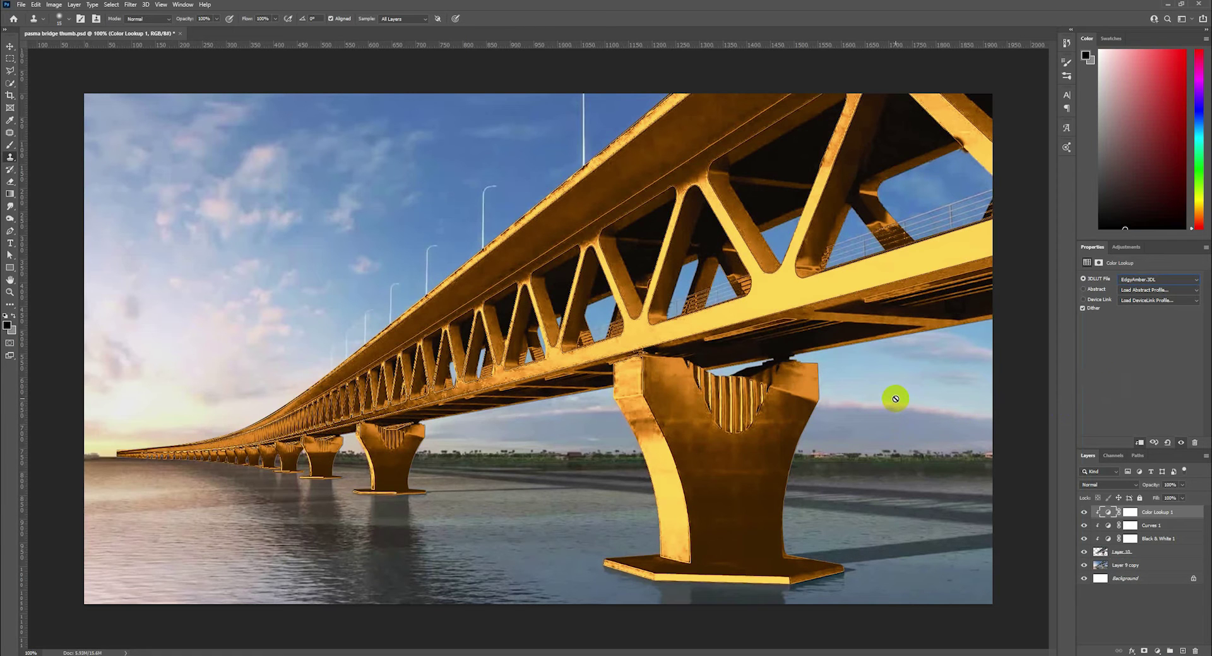
{"action": "key", "text": "ctrl+minus"}
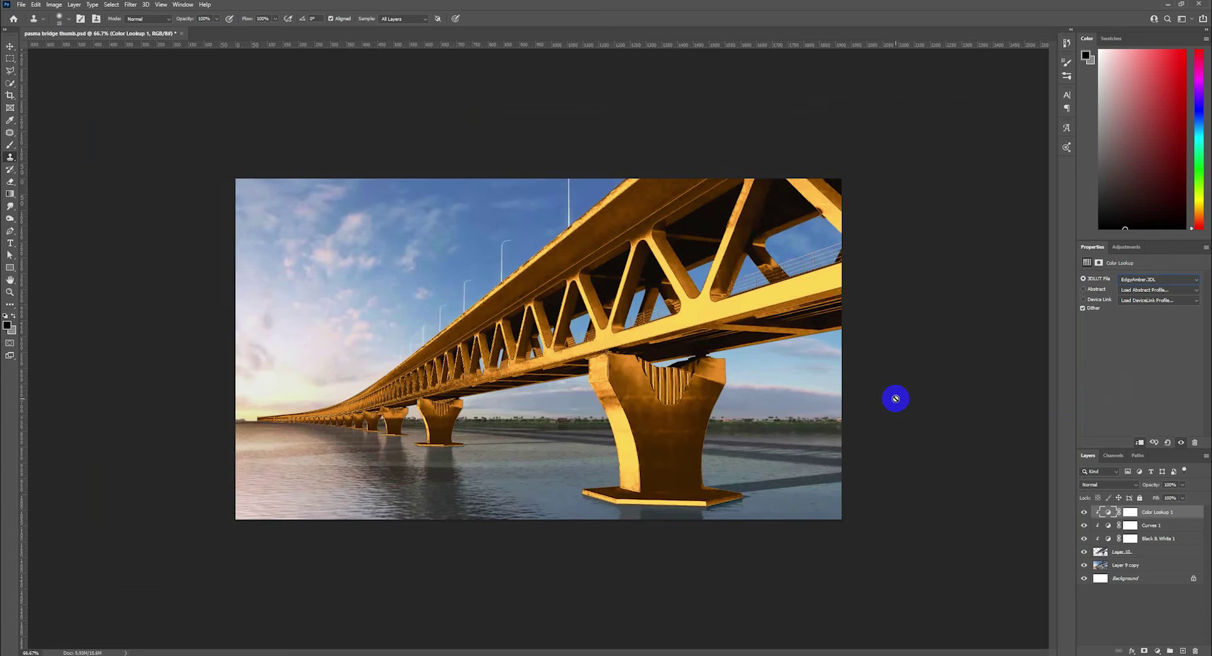
- On Curves 1, lower the brightest point and lift a midtone point to brighten the bridge
{"action": "left_click", "coordinate": [1159, 527]}
{"action": "left_click_drag", "start_coordinate": [1182, 378], "coordinate": [1182, 373]}
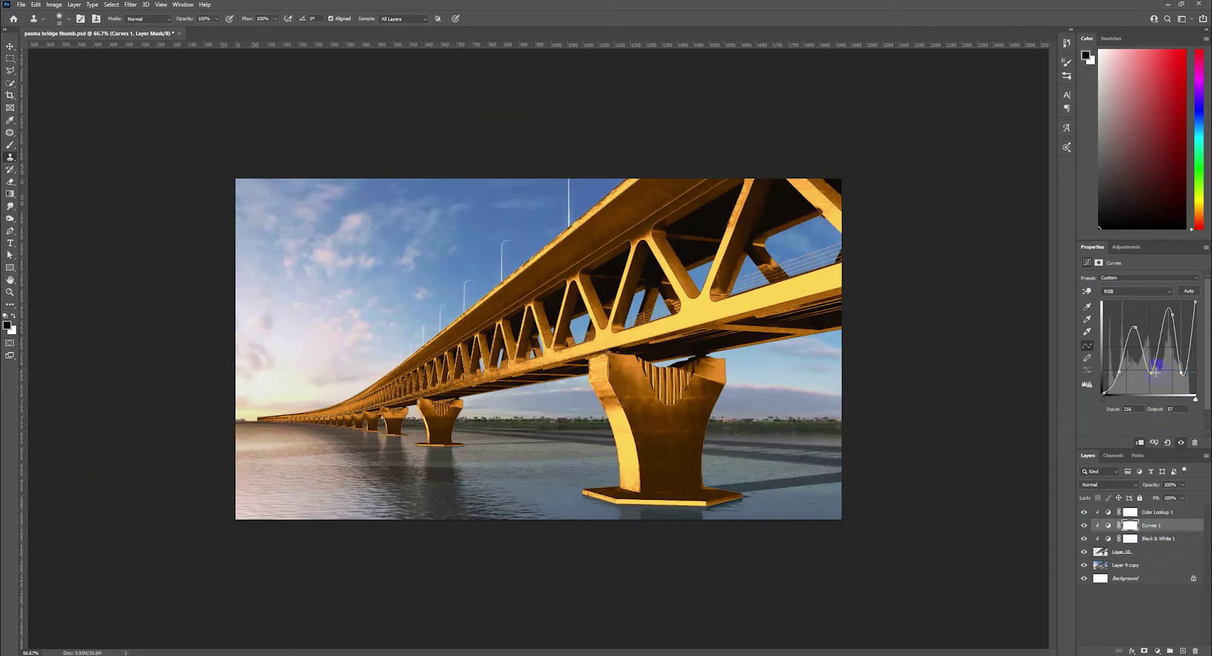
{"action": "mouse_move", "coordinate": [1151, 372]}
{"action": "left_mouse_down"}
{"action": "mouse_move", "coordinate": [1134, 322]}
{"action": "mouse_move", "coordinate": [1172, 315]}
{"action": "left_mouse_up"}
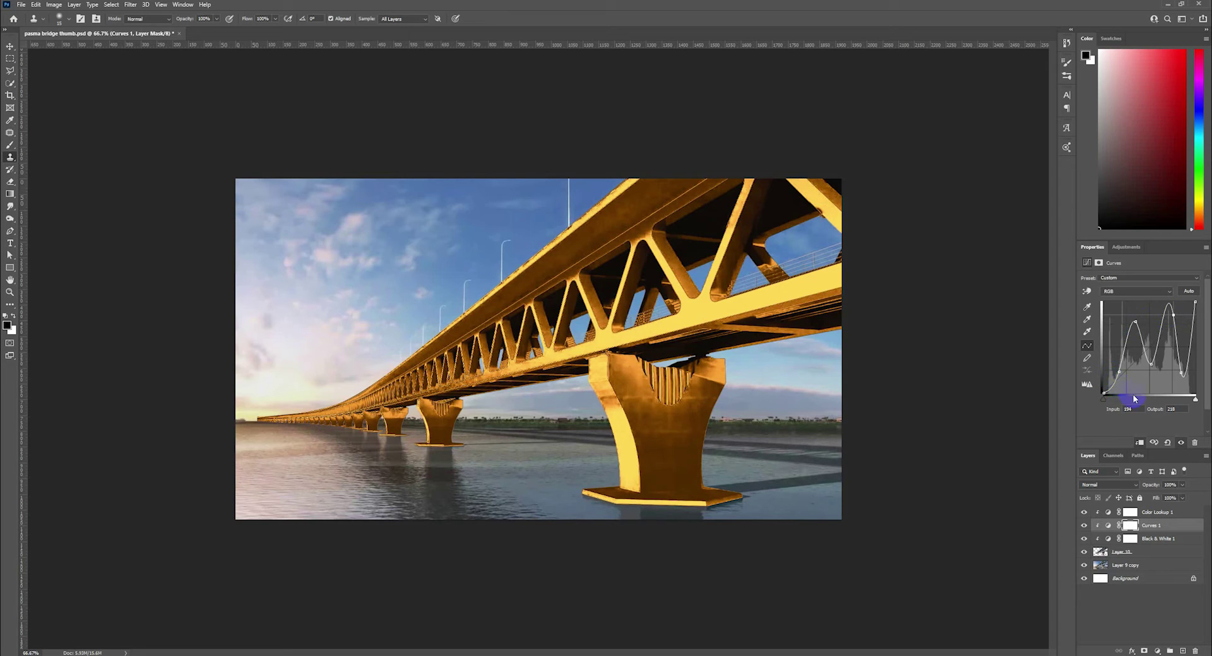
{"action": "left_click", "coordinate": [1154, 539]}
{"action": "left_click", "coordinate": [1154, 551]}
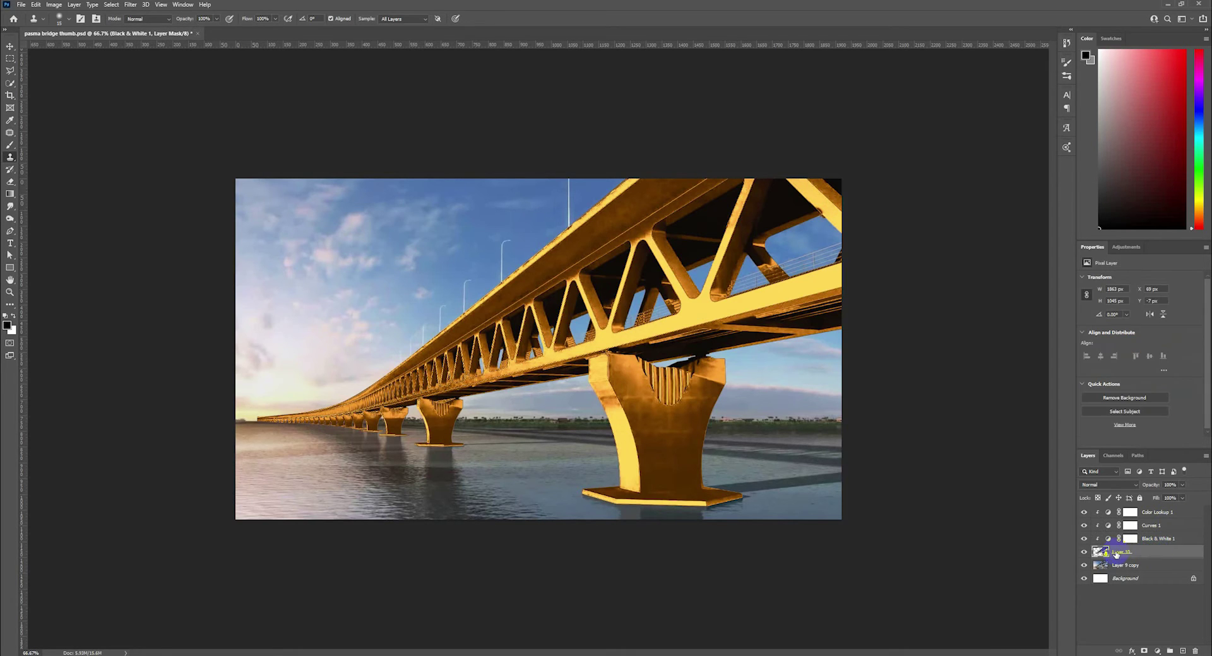
- Add a Brightness/Contrast adjustment on the bridge with contrast at -21
{"action": "left_click", "coordinate": [1158, 652]}
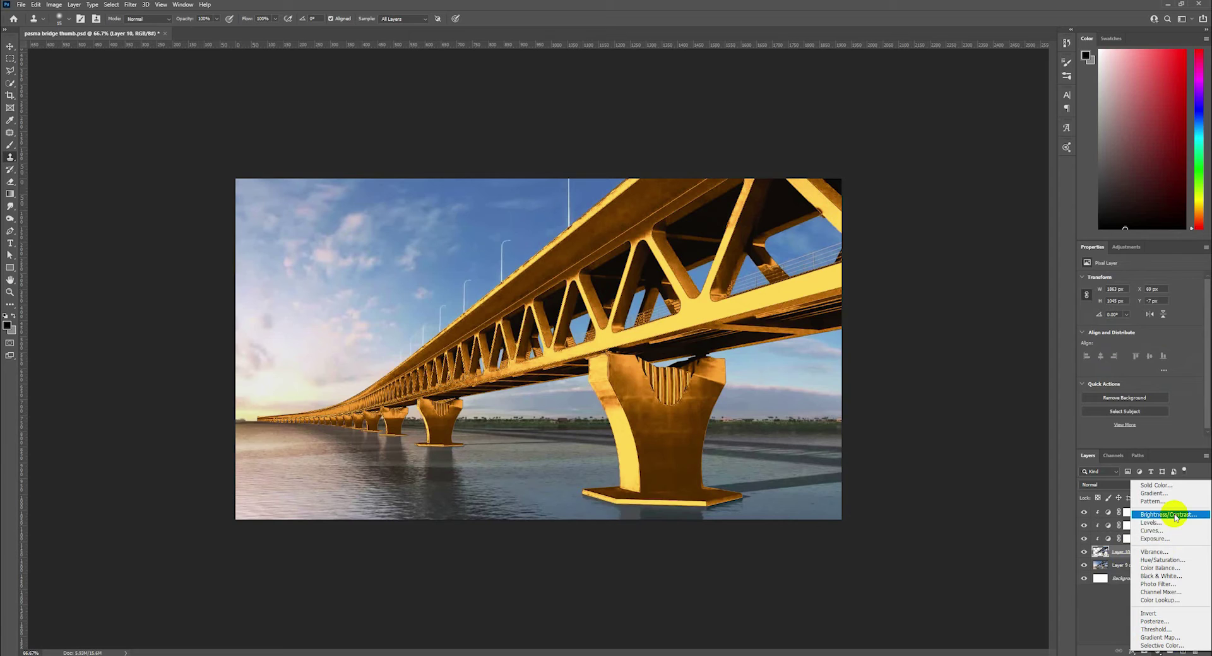
{"action": "left_click", "coordinate": [1171, 515]}
{"action": "mouse_move", "coordinate": [1141, 306]}
{"action": "left_mouse_down"}
{"action": "mouse_move", "coordinate": [1116, 322]}
{"action": "mouse_move", "coordinate": [1140, 305]}
{"action": "mouse_move", "coordinate": [1132, 323]}
{"action": "mouse_move", "coordinate": [1108, 322]}
{"action": "left_mouse_up"}
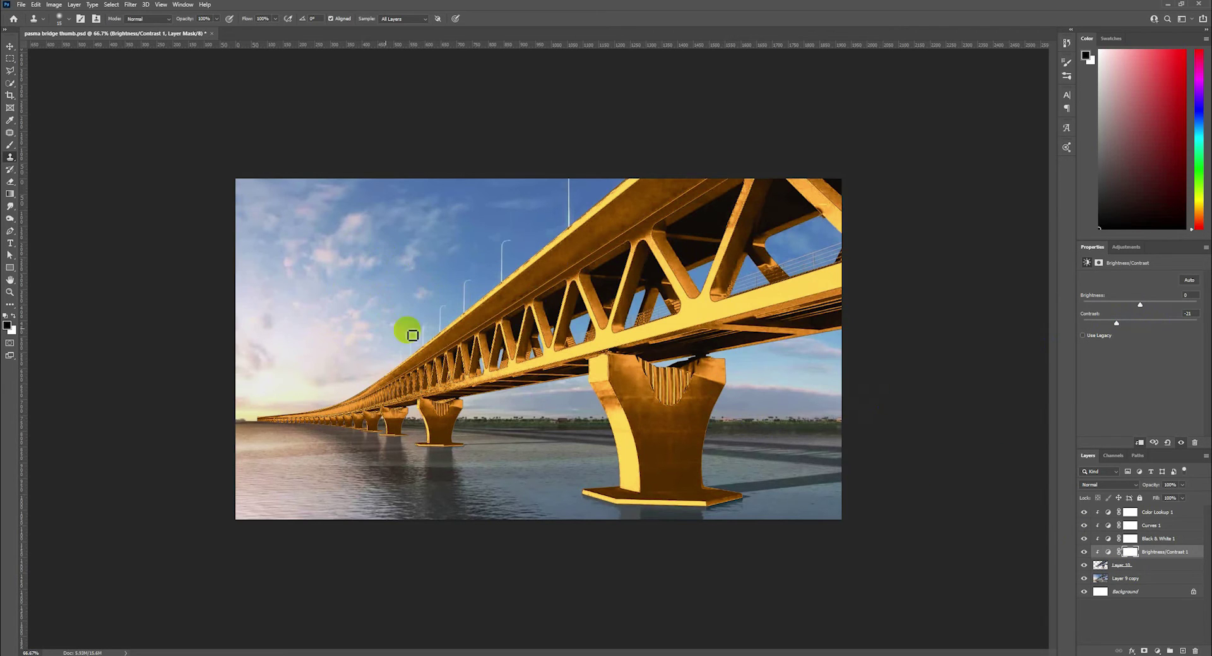
{"action": "left_click", "coordinate": [1123, 582]}
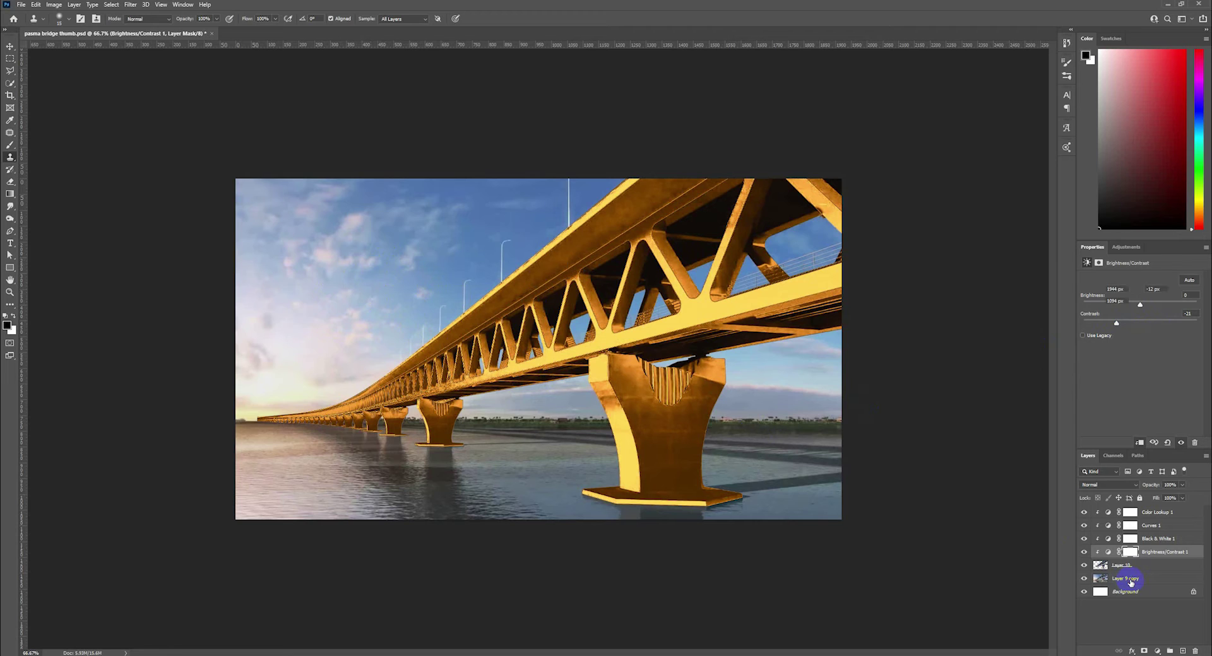
- Use Sky Replacement to insert an orange sunset sky with brightness 28 and temperature 15
{"action": "left_click", "coordinate": [53, 5]}
{"action": "mouse_move", "coordinate": [36, 5]}
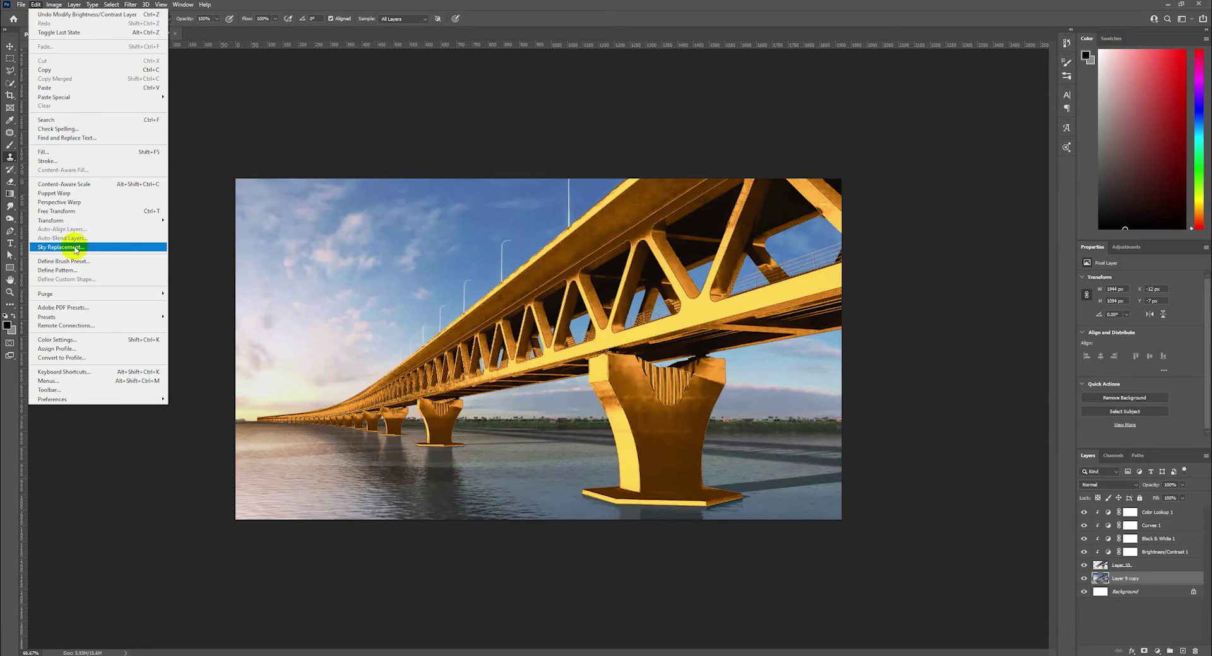
{"action": "left_click", "coordinate": [76, 247]}
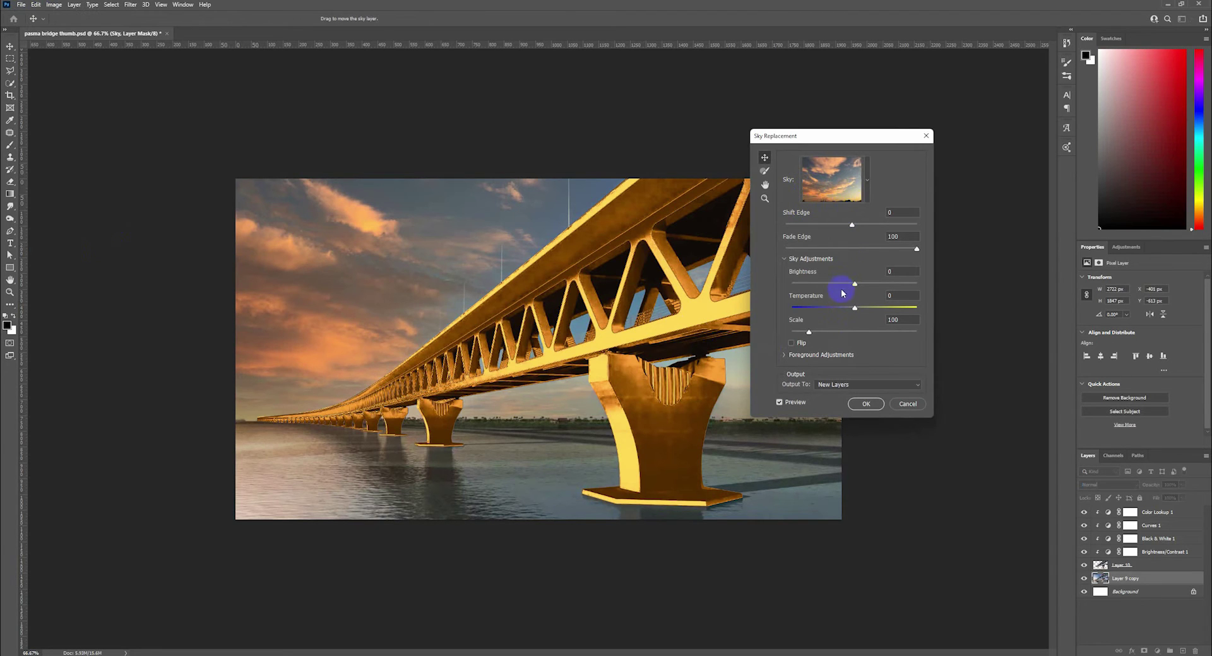
{"action": "mouse_move", "coordinate": [855, 286]}
{"action": "left_mouse_down"}
{"action": "mouse_move", "coordinate": [881, 285]}
{"action": "mouse_move", "coordinate": [871, 286]}
{"action": "left_mouse_up"}
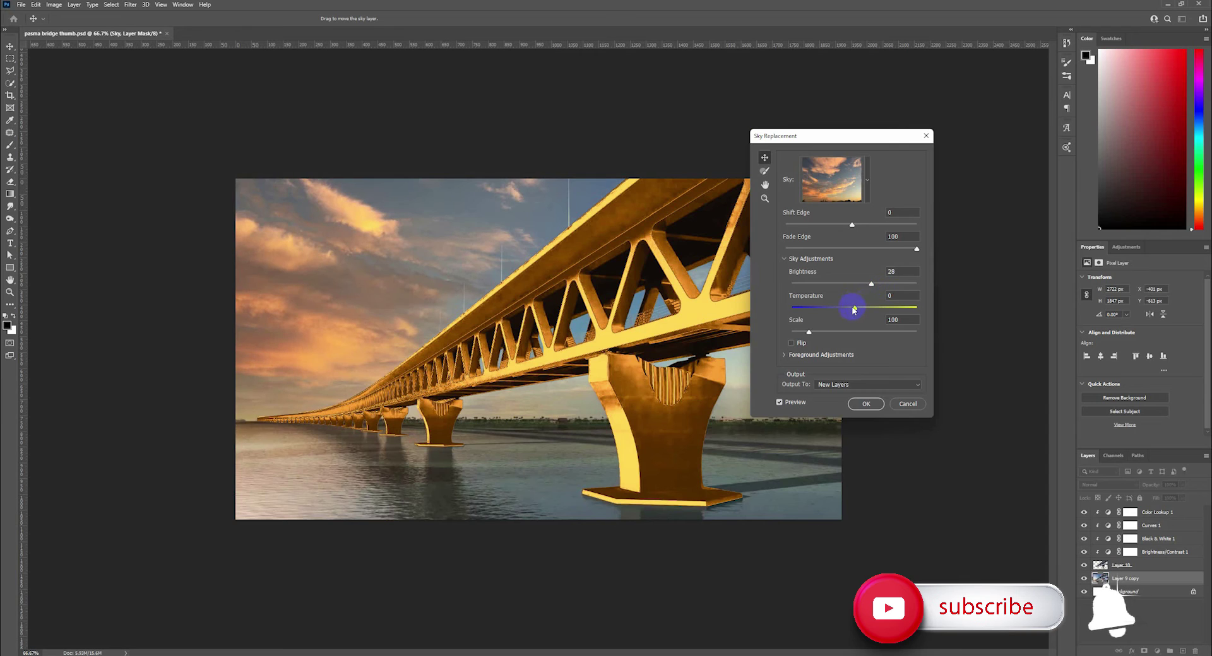
{"action": "left_click_drag", "start_coordinate": [855, 308], "coordinate": [863, 309]}
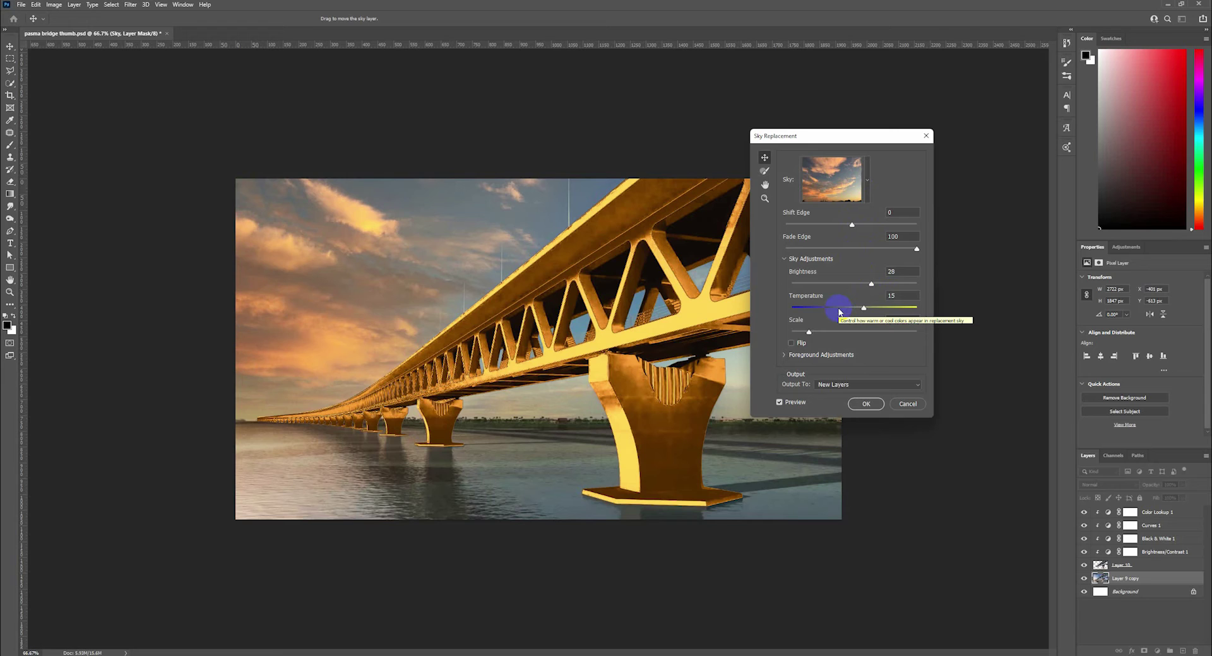
{"action": "left_click", "coordinate": [874, 407]}
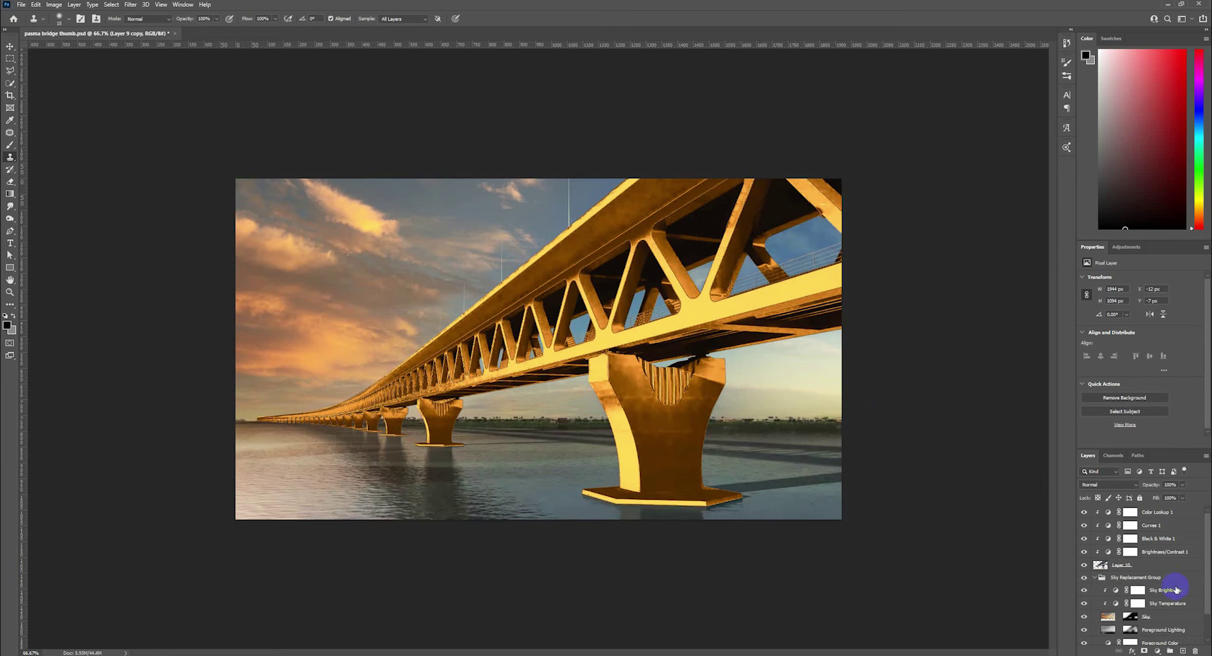
- Add a Brightness/Contrast layer above Sky Brightness and set the Sky Replacement Group to Normal blending
{"action": "scroll", "coordinate": [1176, 589], "scroll_direction": "down", "scroll_amount": 1}
{"action": "scroll", "coordinate": [1176, 590], "scroll_direction": "down", "scroll_amount": 1}
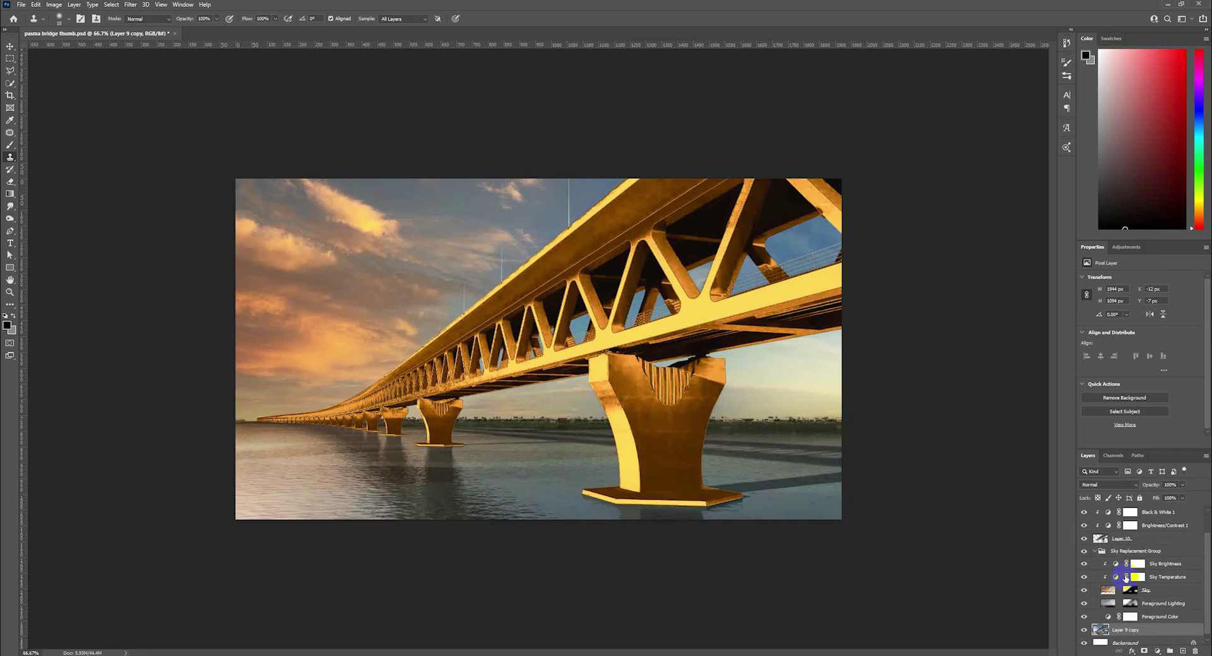
{"action": "left_click", "coordinate": [1158, 563]}
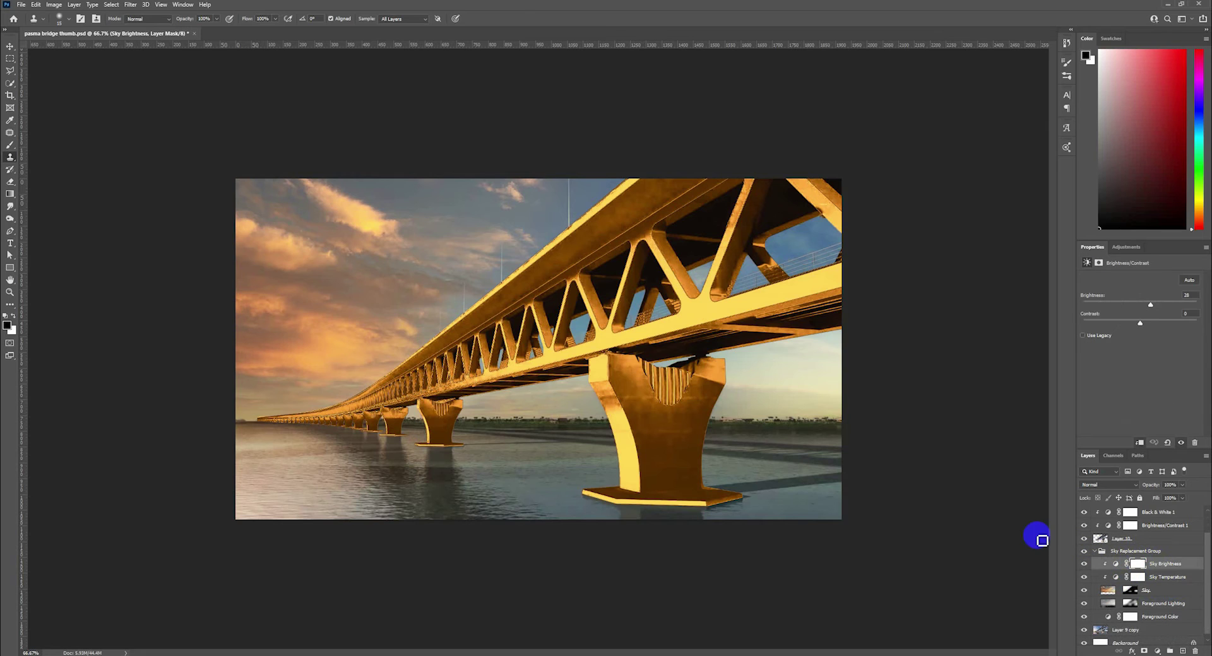
{"action": "left_click", "coordinate": [1150, 567]}
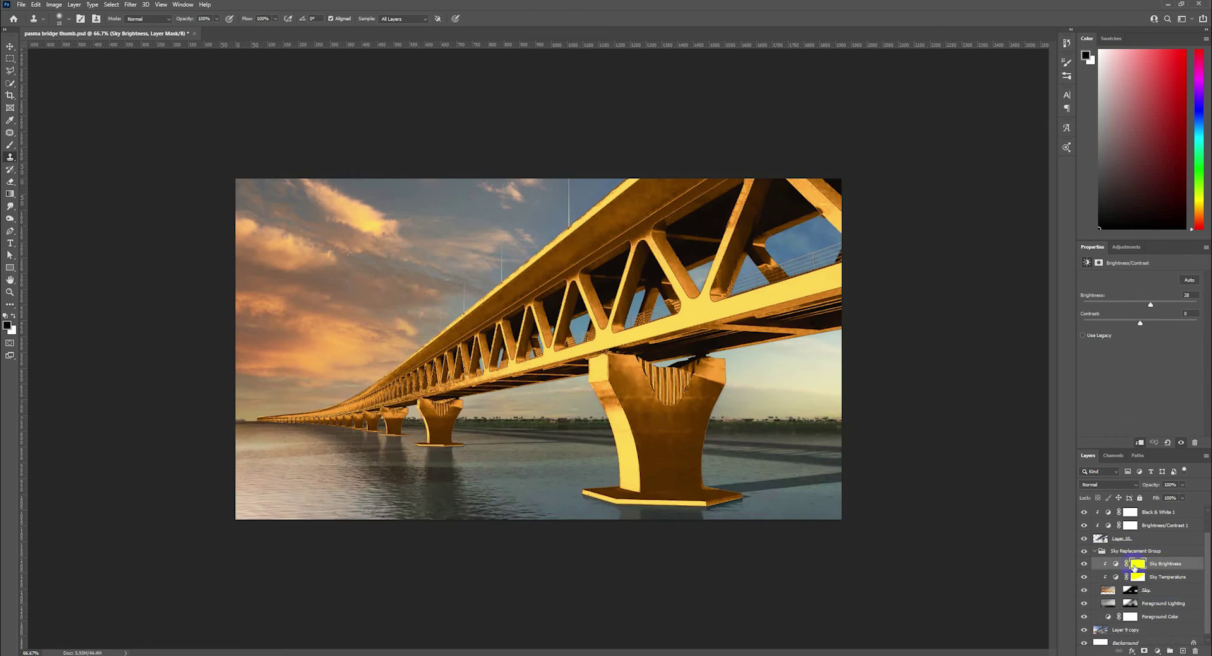
{"action": "left_click", "coordinate": [1158, 652]}
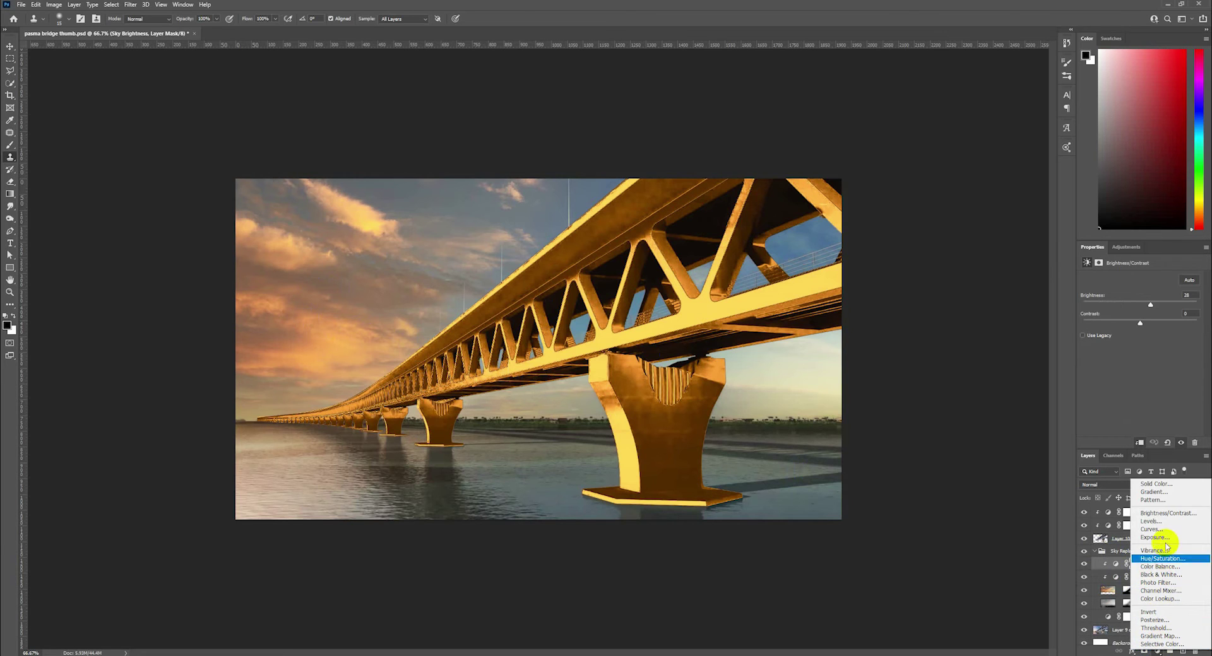
{"action": "left_click", "coordinate": [1170, 516]}
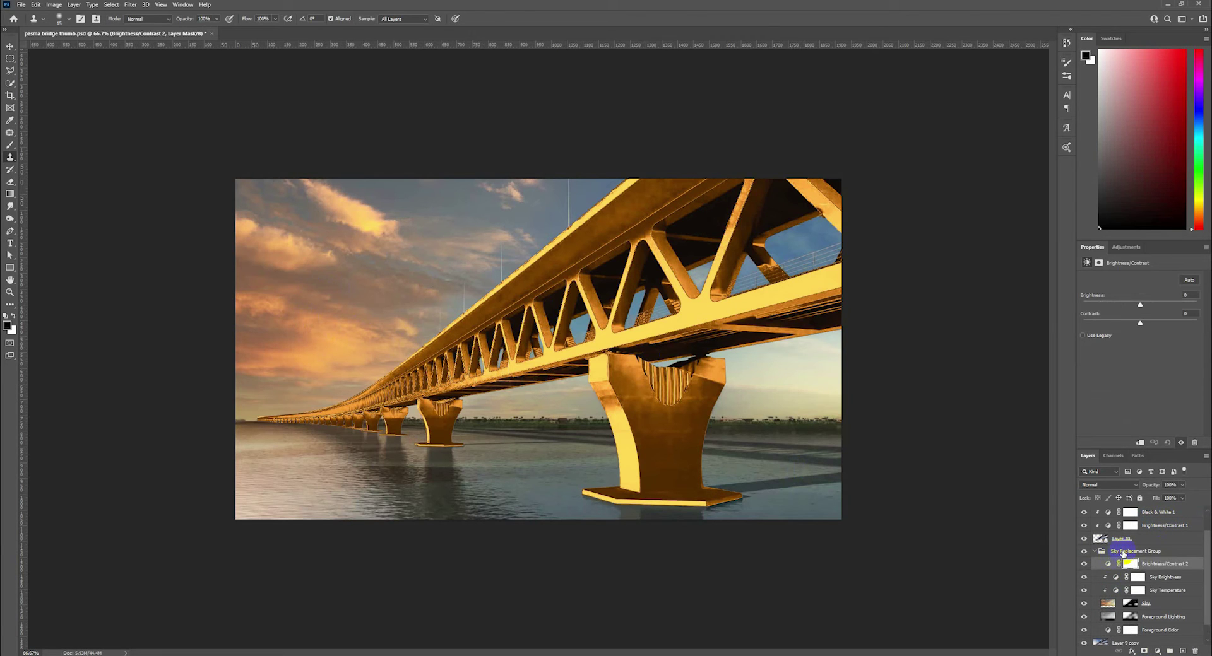
{"action": "left_click", "coordinate": [1121, 552]}
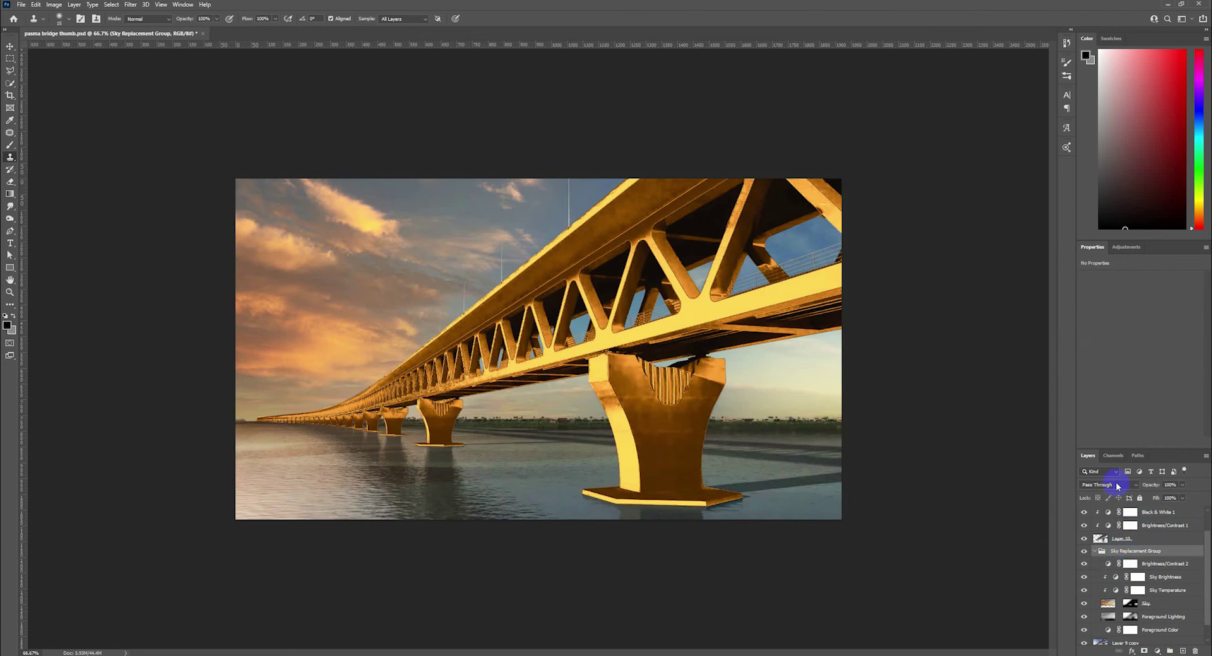
{"action": "left_click", "coordinate": [1111, 484]}
{"action": "left_click", "coordinate": [1094, 429]}
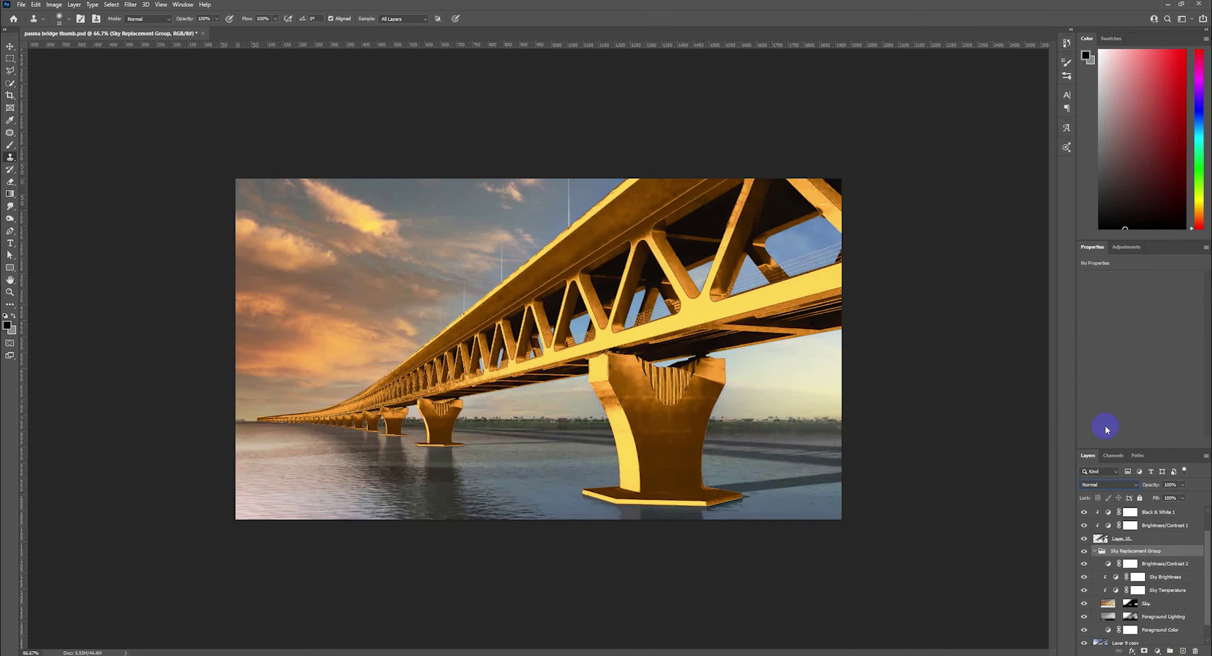
- Set the sky's Brightness/Contrast 2 to brightness 23 and contrast 24
{"action": "left_click", "coordinate": [1137, 564]}
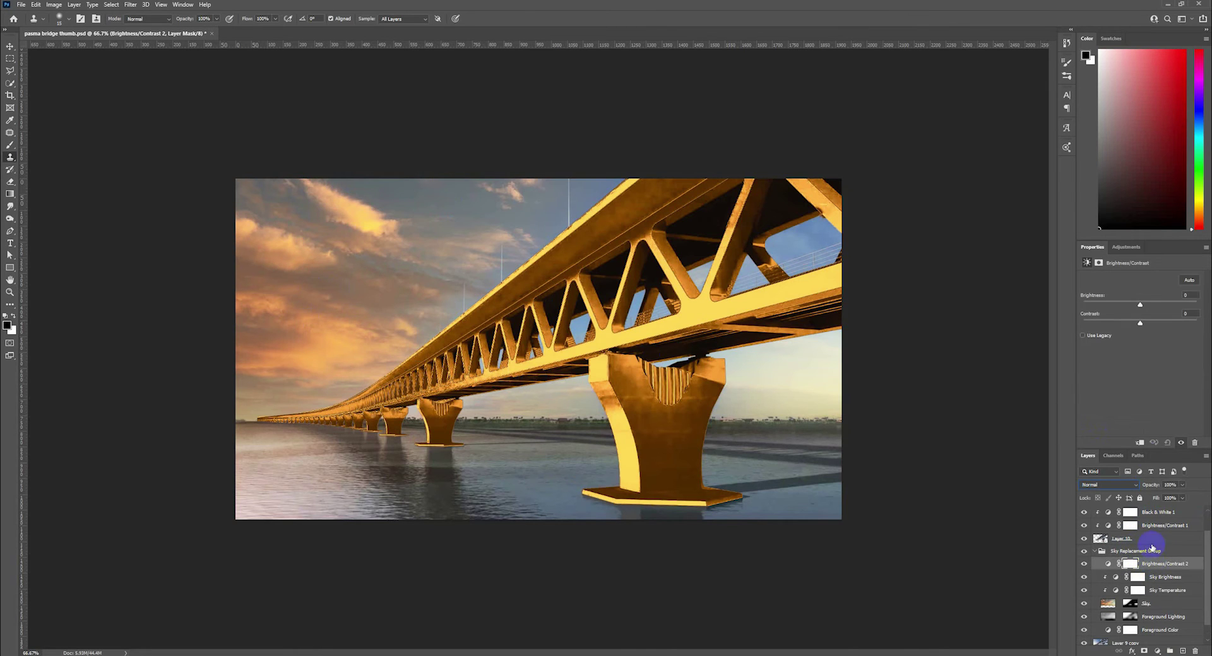
{"action": "left_click_drag", "start_coordinate": [1140, 305], "coordinate": [1151, 305]}
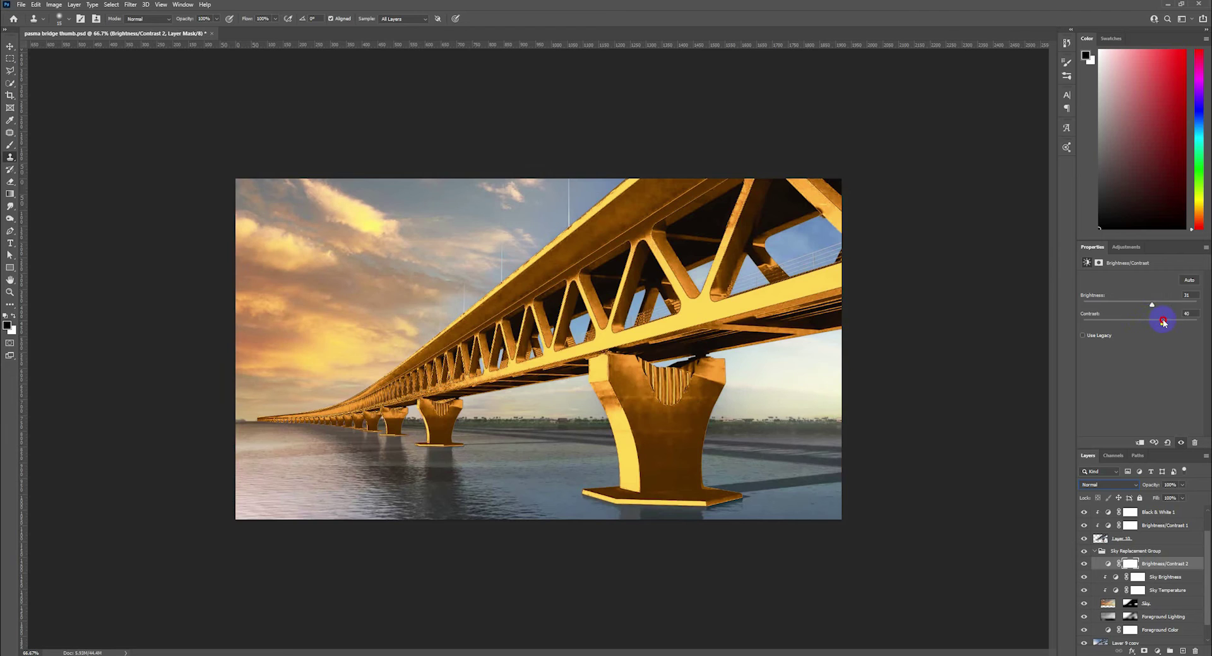
{"action": "left_click_drag", "start_coordinate": [1159, 319], "coordinate": [1149, 305]}
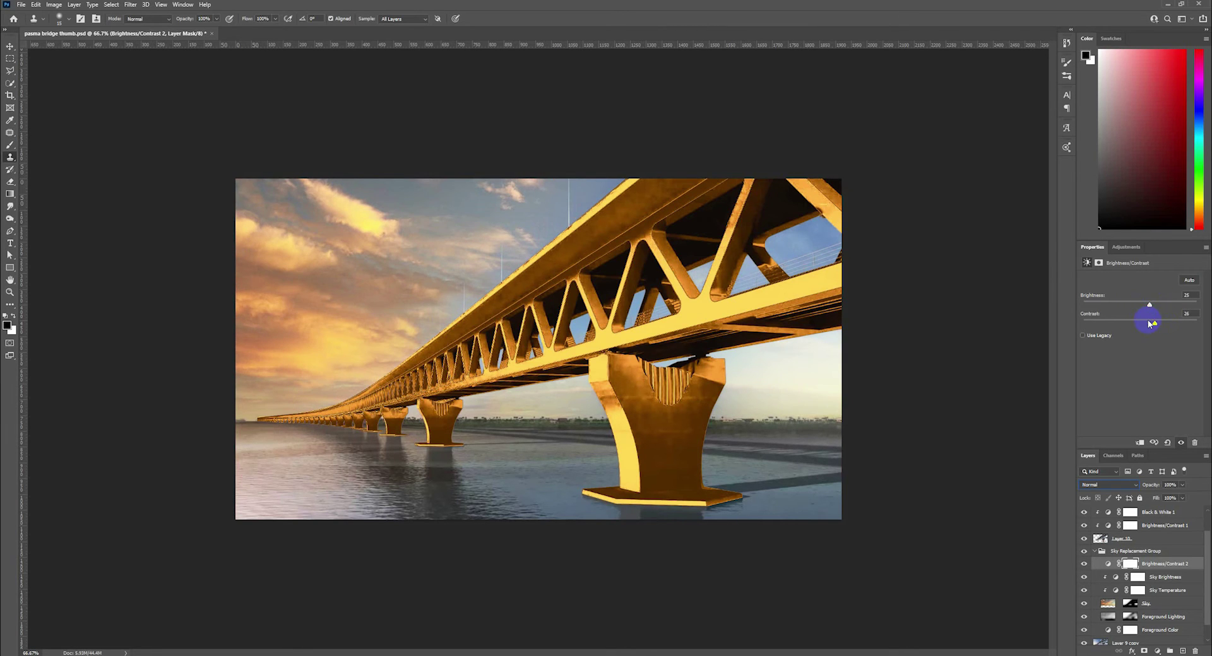
{"action": "mouse_move", "coordinate": [1155, 324]}
{"action": "left_mouse_down"}
{"action": "mouse_move", "coordinate": [1188, 322]}
{"action": "mouse_move", "coordinate": [1159, 324]}
{"action": "mouse_move", "coordinate": [1175, 302]}
{"action": "mouse_move", "coordinate": [1134, 308]}
{"action": "mouse_move", "coordinate": [1156, 309]}
{"action": "mouse_move", "coordinate": [1154, 324]}
{"action": "left_mouse_up"}
- Add Brightness/Contrast 3 above Layer 9 copy with brightness 26 and contrast 33
{"action": "left_click", "coordinate": [1108, 563]}
{"action": "left_click", "coordinate": [1095, 551]}
{"action": "left_click", "coordinate": [1126, 590]}
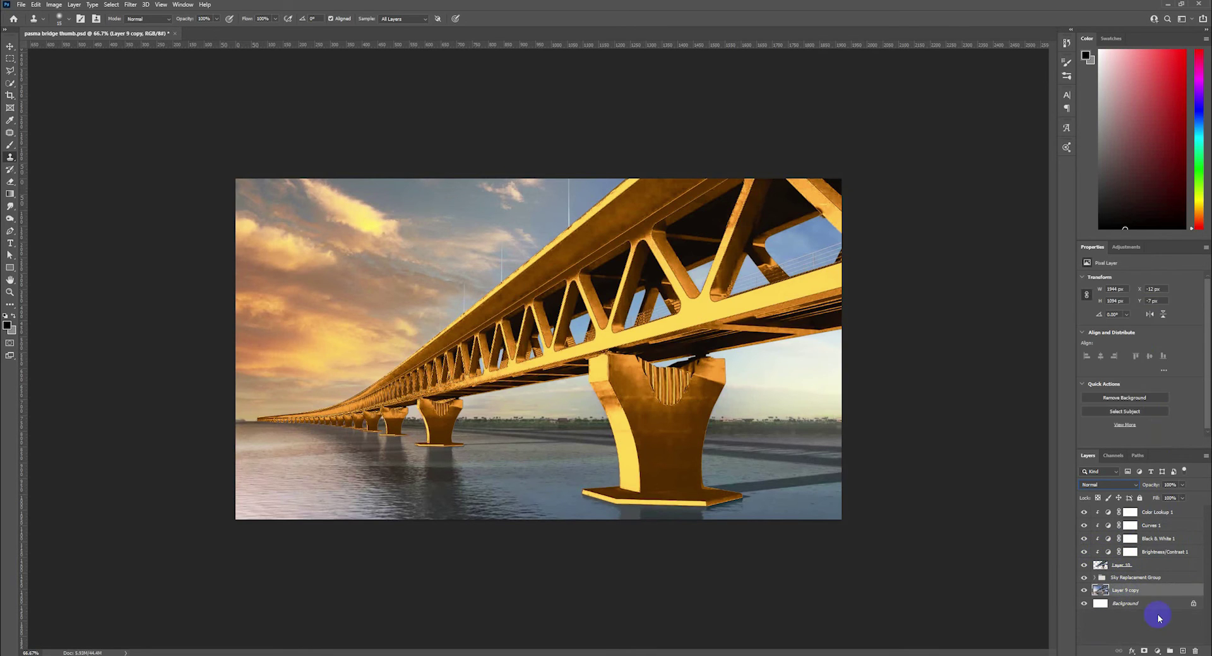
{"action": "left_click", "coordinate": [1157, 650]}
{"action": "left_click", "coordinate": [1167, 513]}
{"action": "left_click_drag", "start_coordinate": [1143, 305], "coordinate": [1149, 304]}
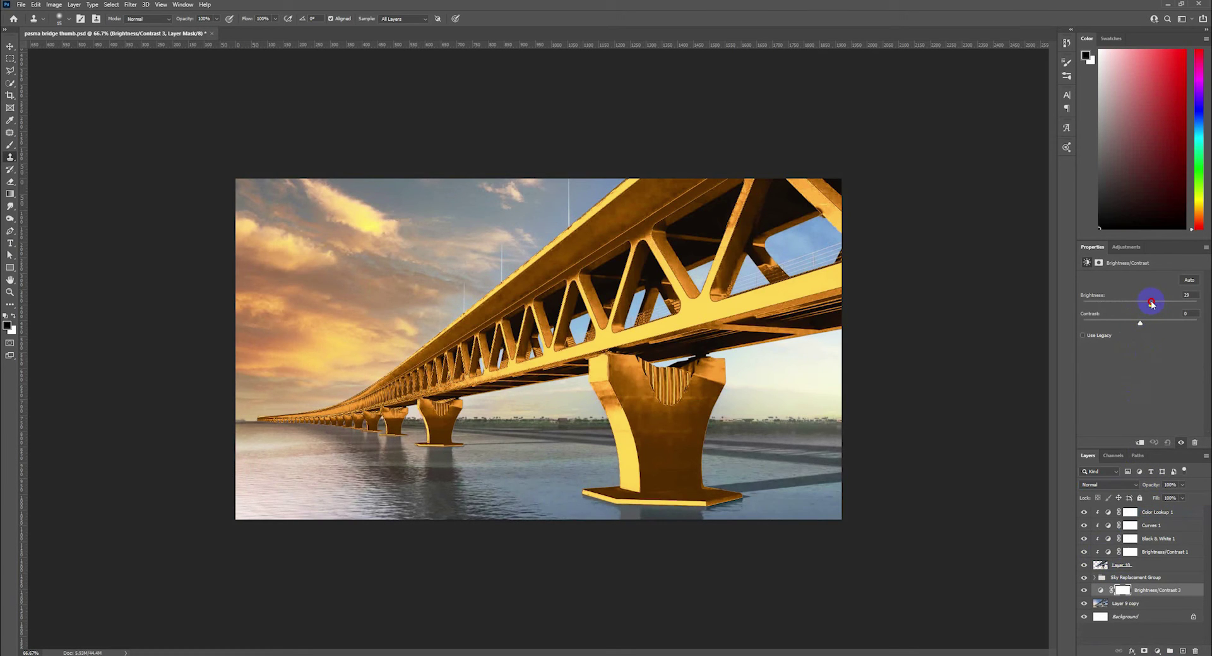
{"action": "left_click_drag", "start_coordinate": [1145, 318], "coordinate": [1156, 324]}
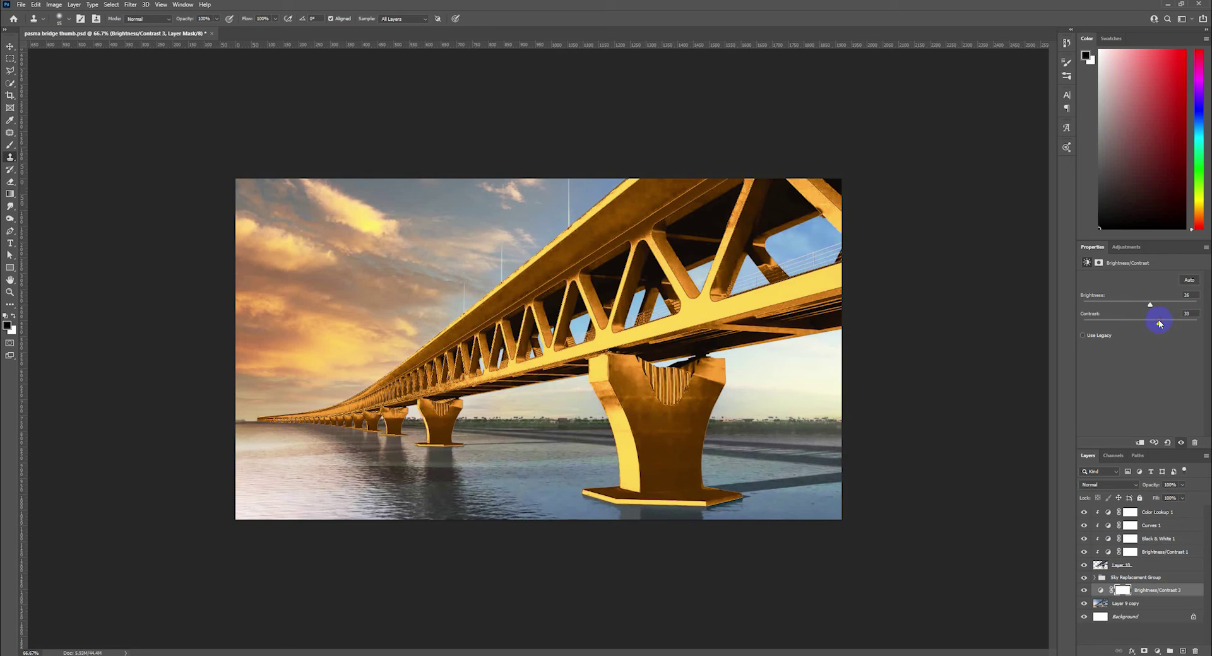
{"action": "left_click", "coordinate": [1185, 594]}
{"action": "left_click", "coordinate": [1146, 582]}
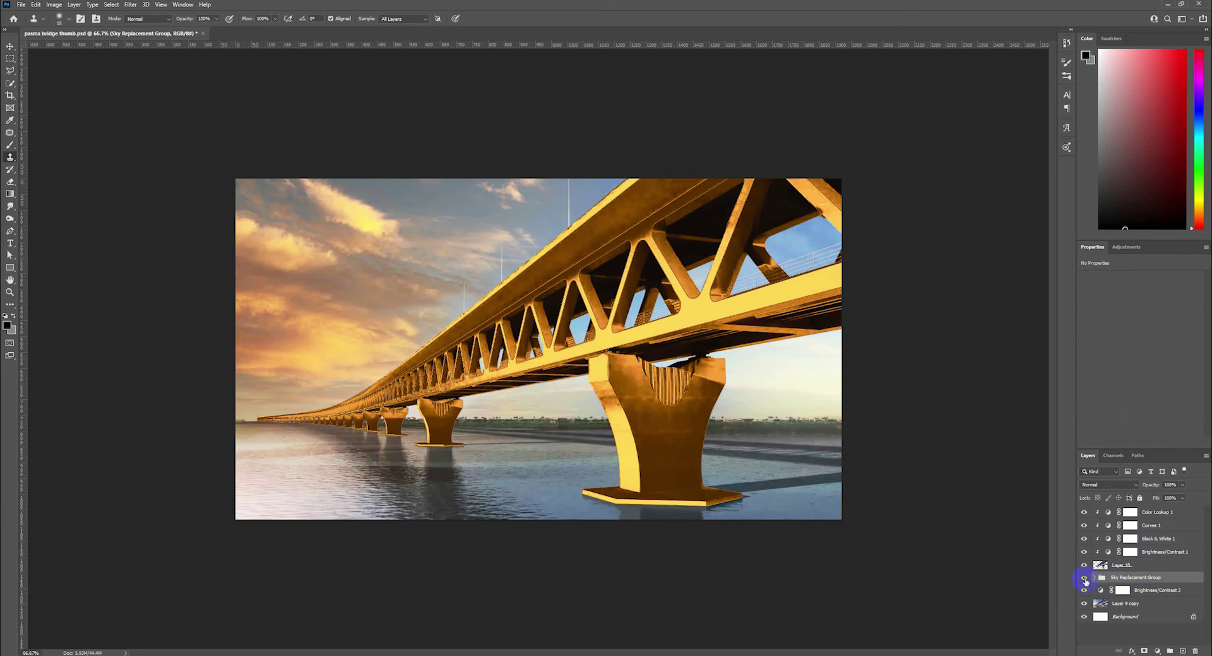
- Paint soft white light over the image's left side on a new Layer 11
{"action": "left_click", "coordinate": [1184, 652]}
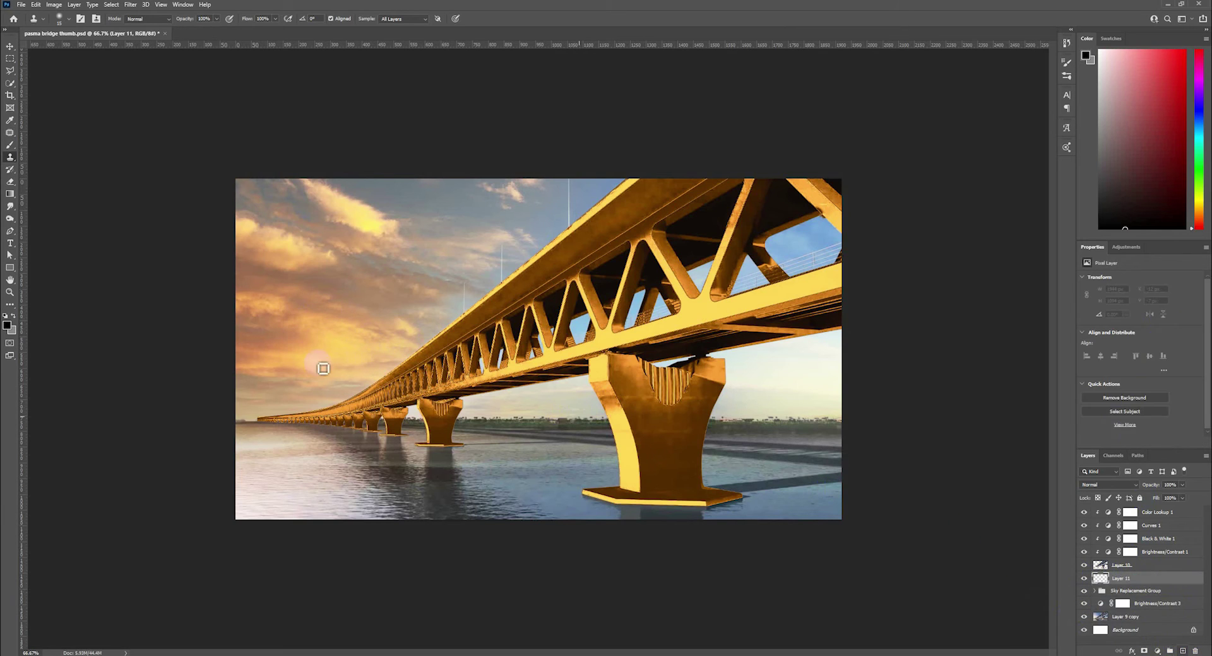
{"action": "left_click", "coordinate": [10, 144]}
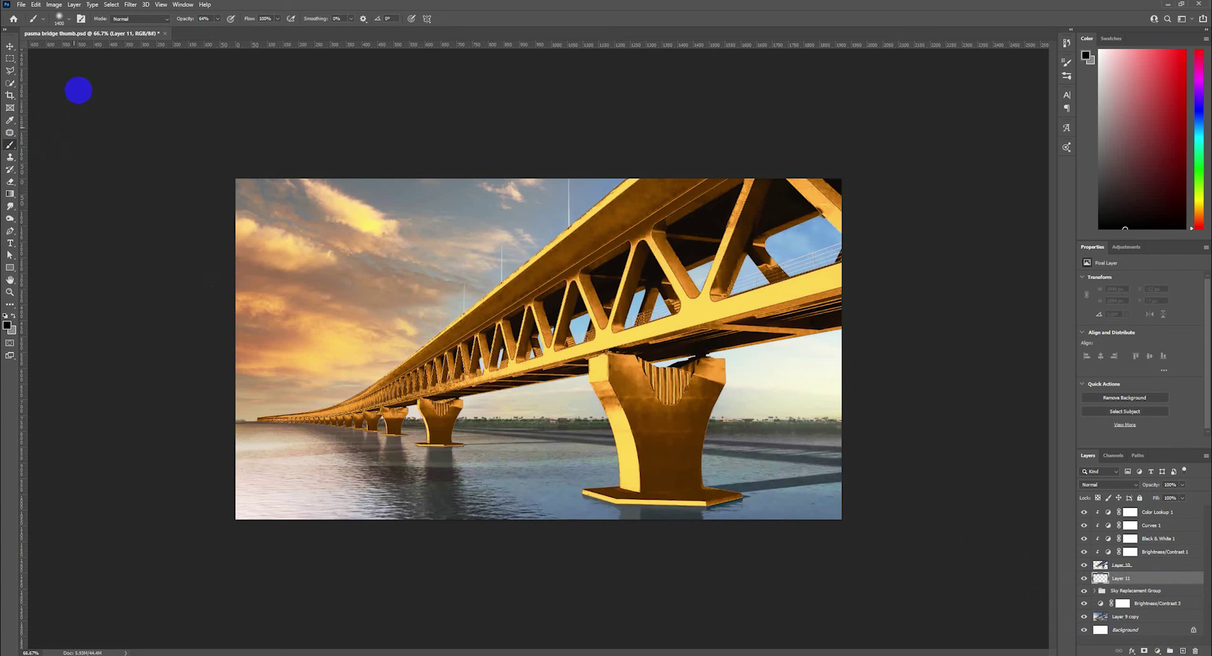
{"action": "left_click", "coordinate": [14, 315]}
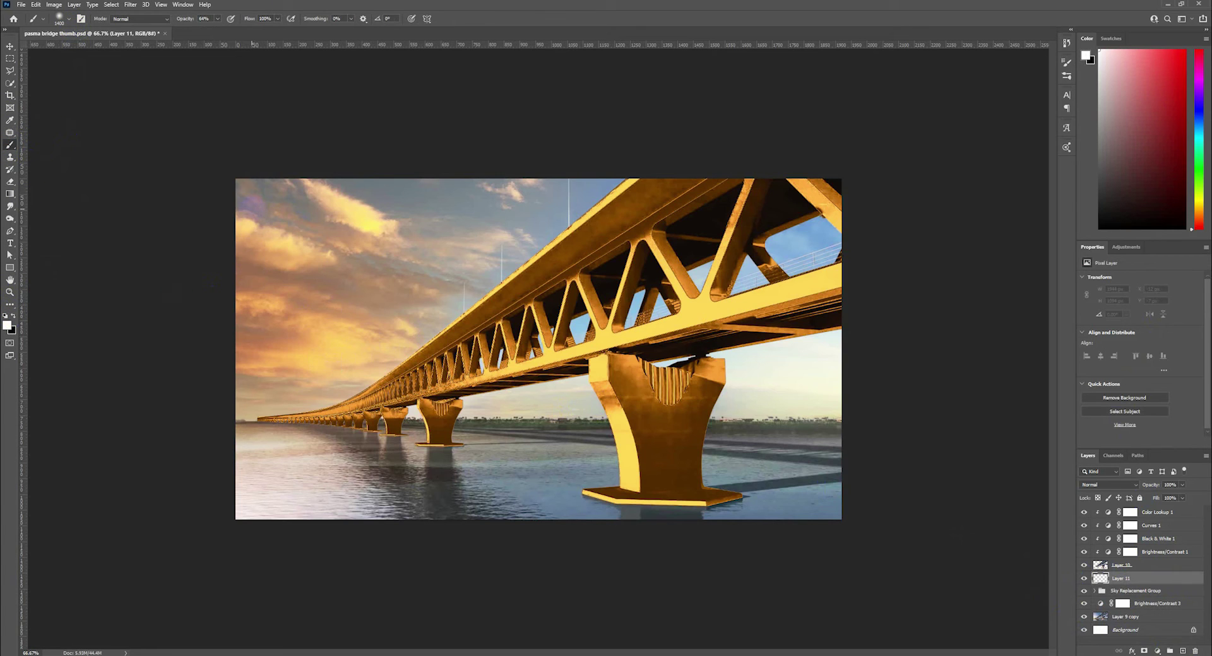
{"action": "left_click_drag", "start_coordinate": [176, 173], "coordinate": [177, 240]}
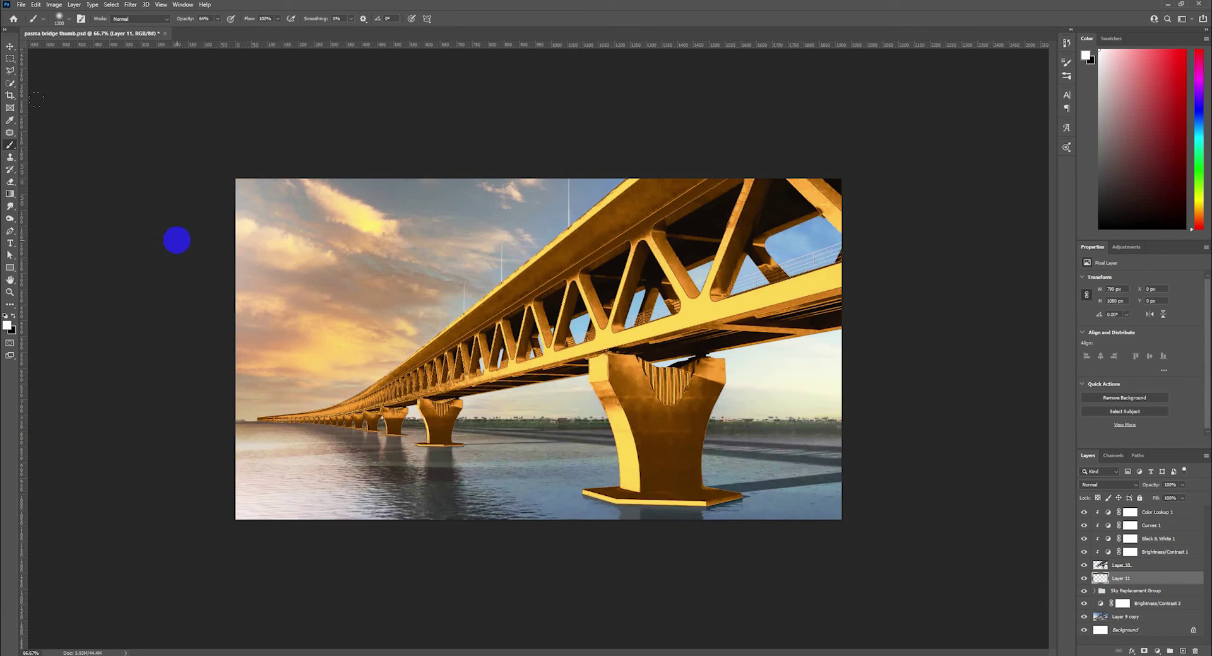
{"action": "left_click", "coordinate": [168, 261]}
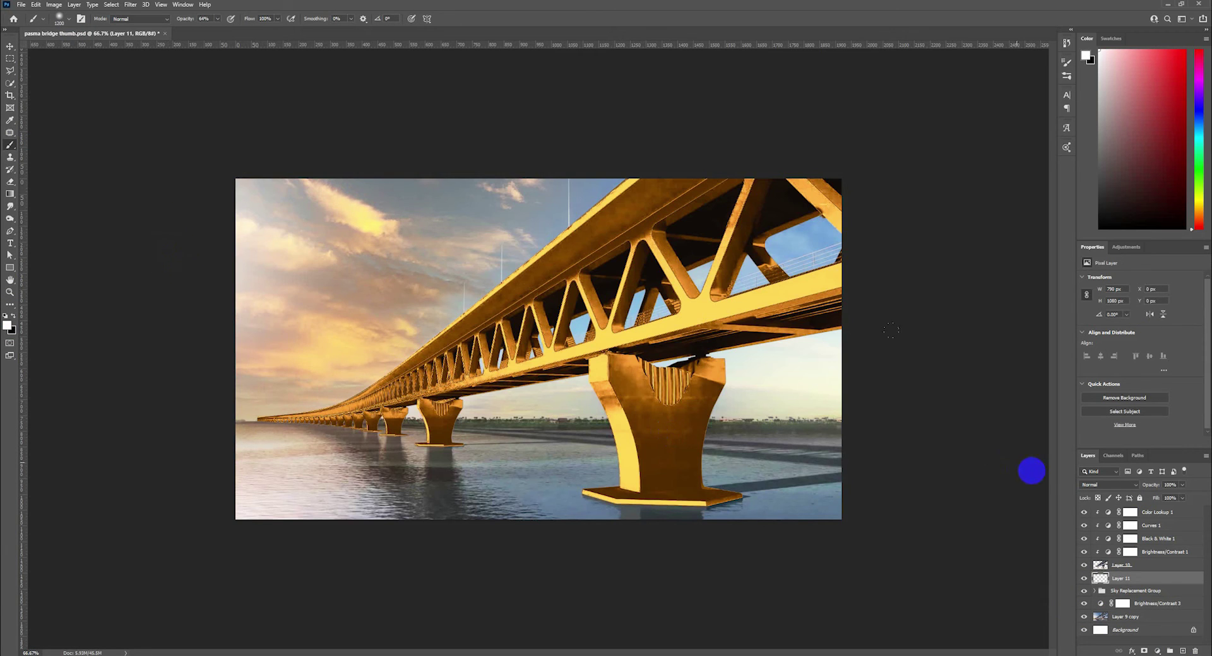
- Set Layer 11 to Overlay blend mode and toggle it to compare the glow
{"action": "left_click", "coordinate": [1099, 485]}
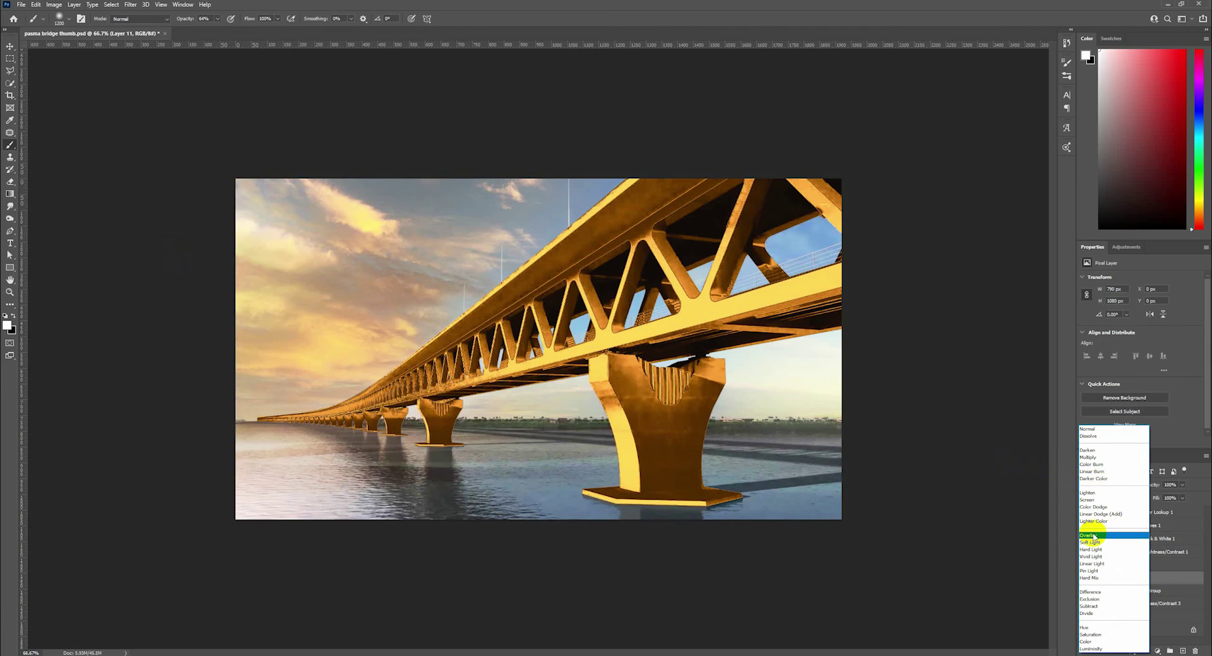
{"action": "left_click", "coordinate": [1092, 536]}
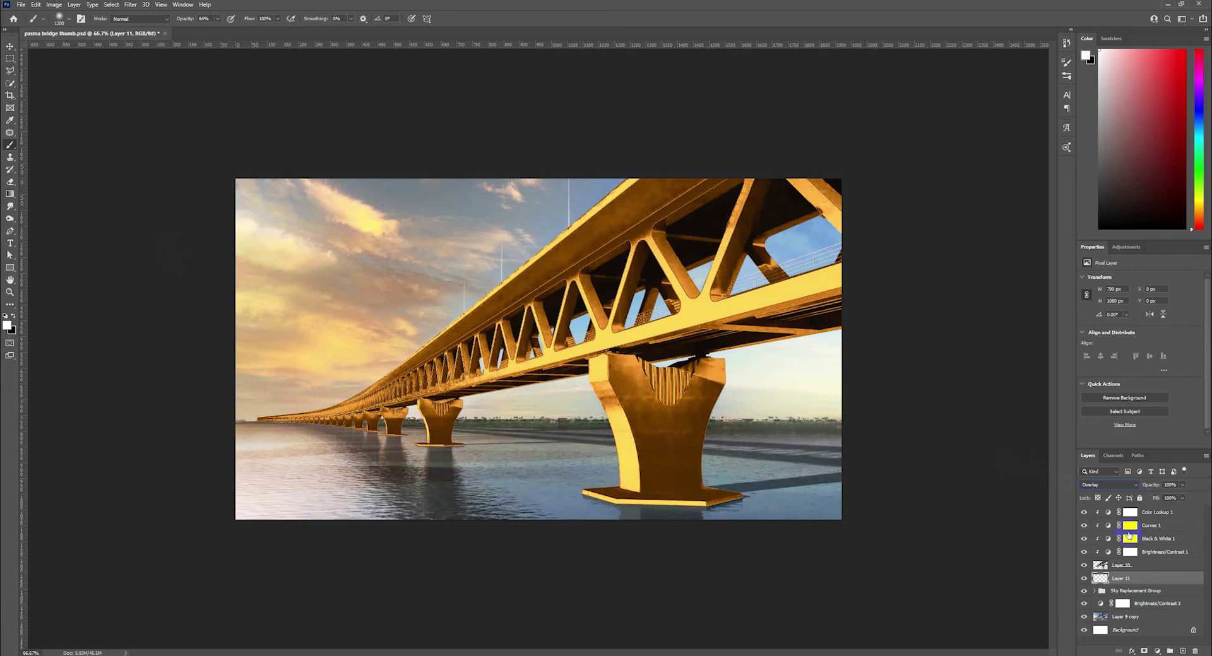
{"action": "left_click", "coordinate": [1083, 578]}
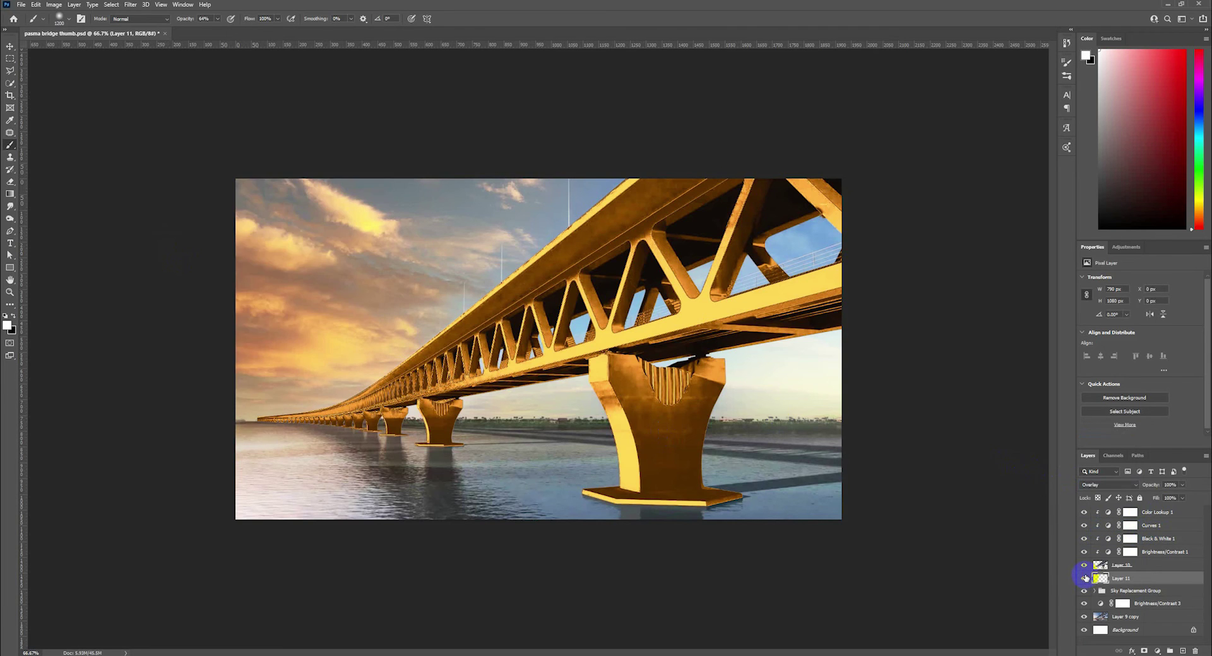
{"action": "left_click", "coordinate": [1083, 578]}
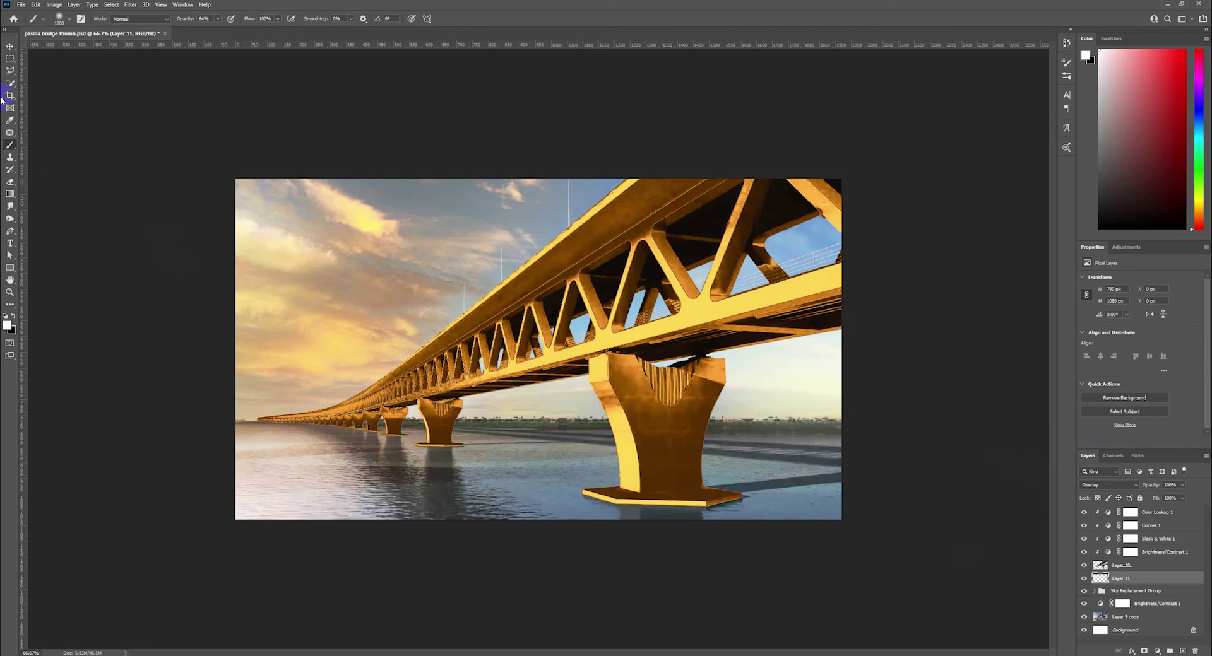
{"action": "left_click", "coordinate": [10, 46]}
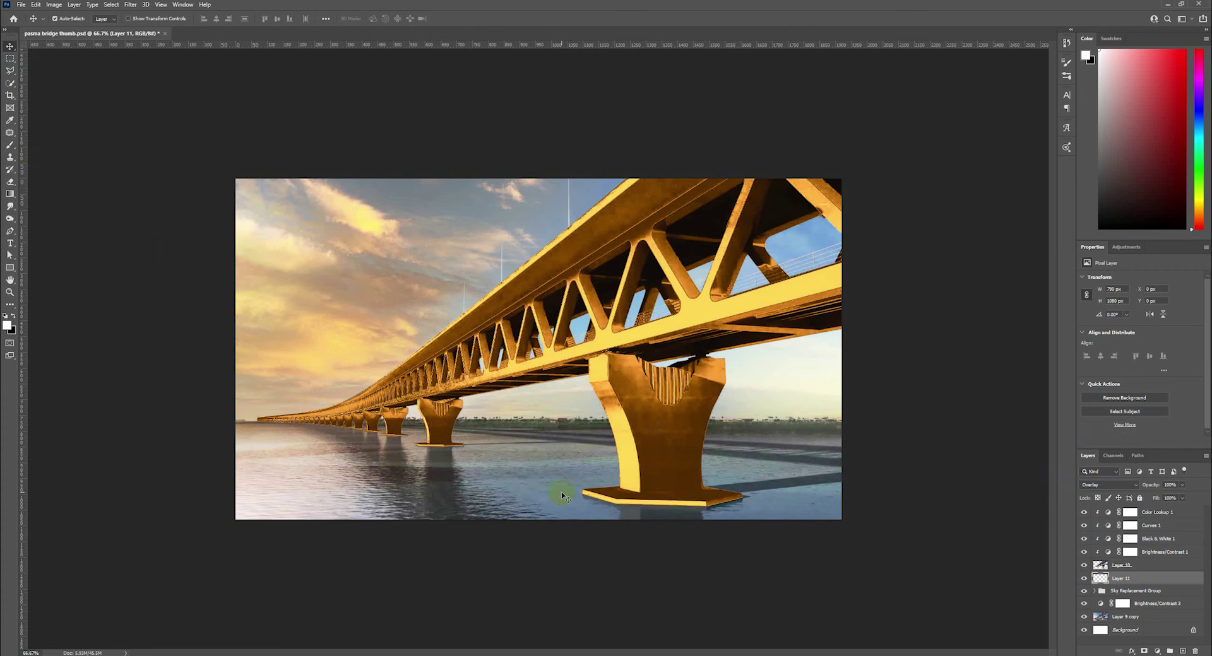
- Duplicate Layer 9 copy and copy the golden colour adjustments into the Sky Replacement Group
{"action": "left_click", "coordinate": [1147, 621]}
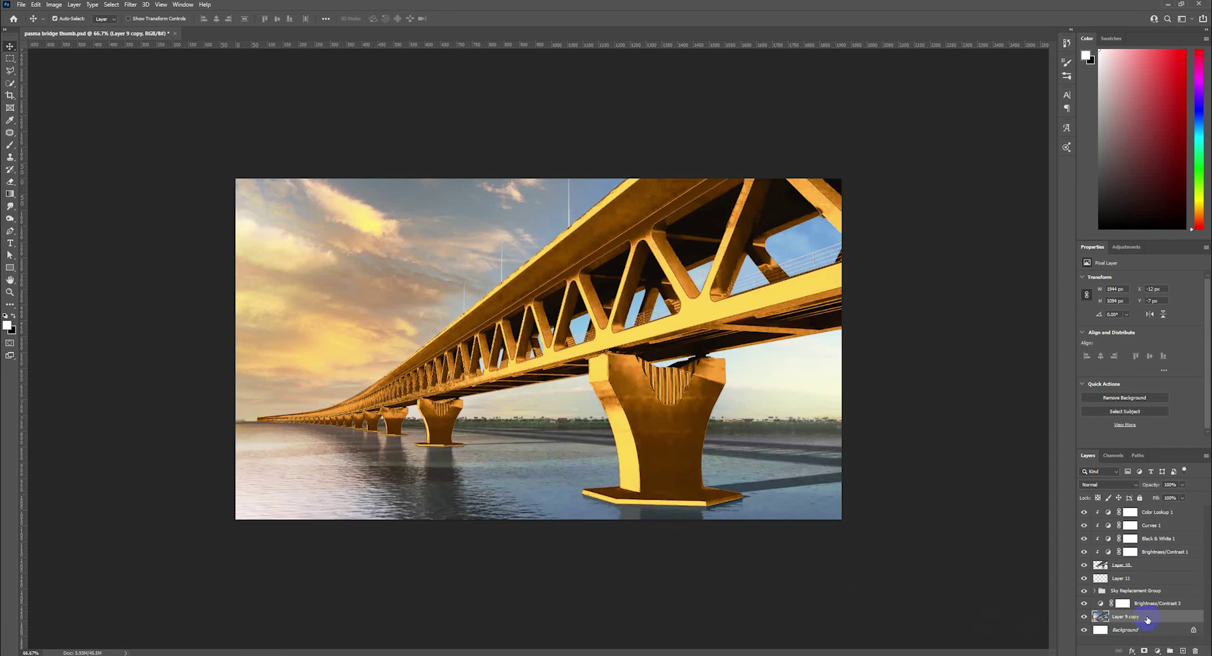
{"action": "key", "text": "ctrl+j"}
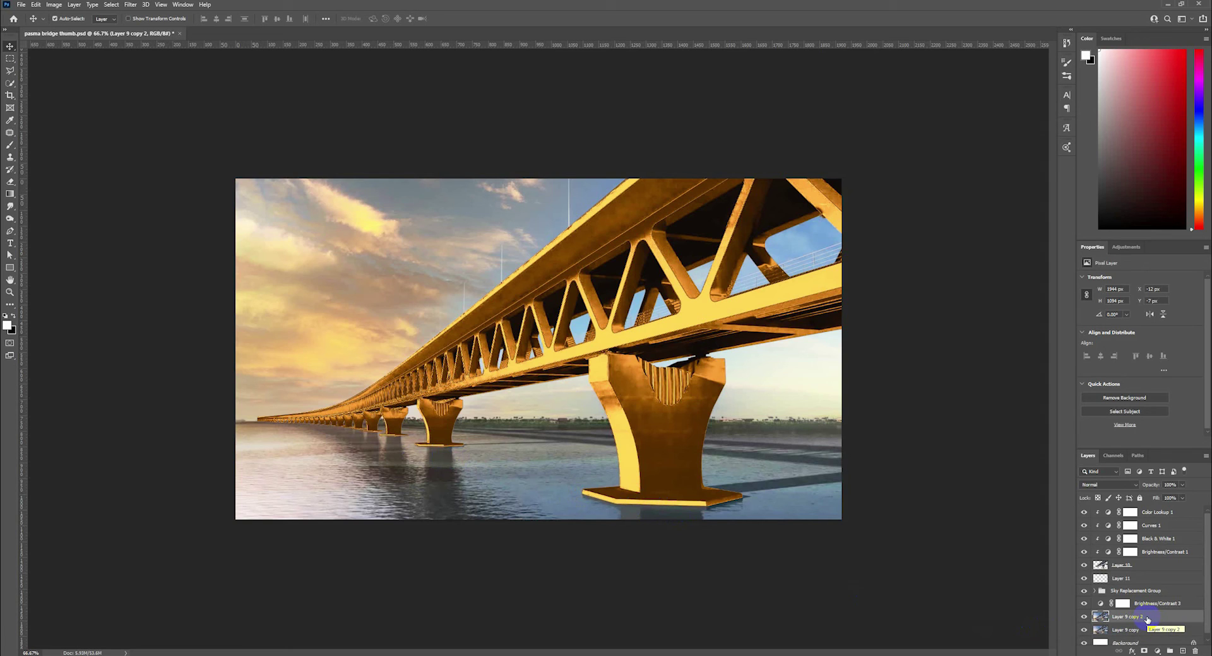
{"action": "left_click", "coordinate": [1159, 554]}
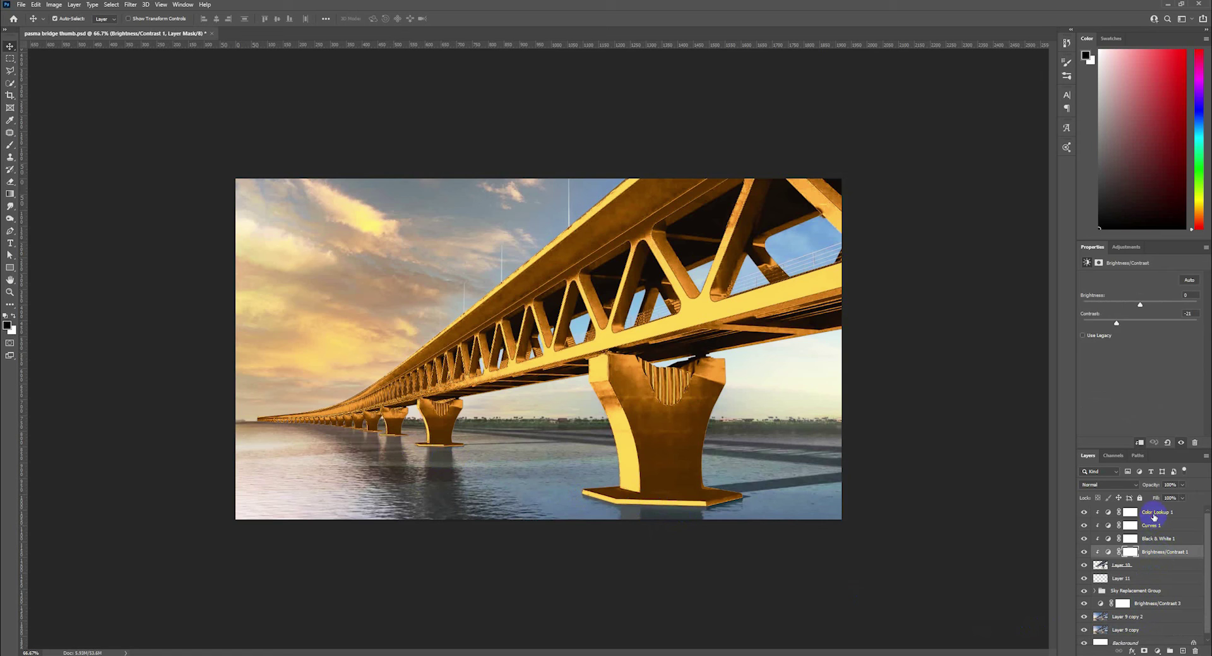
{"action": "left_click", "coordinate": [1153, 514], "text": "shift"}
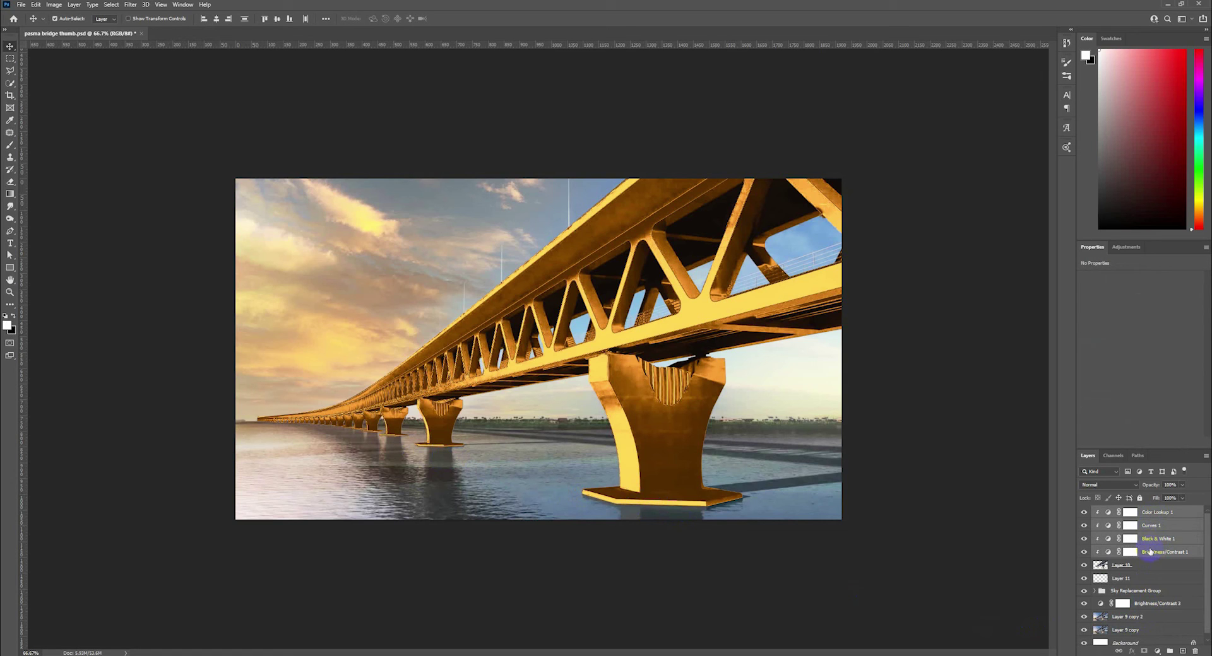
{"action": "left_click_drag", "start_coordinate": [1149, 553], "coordinate": [1145, 611]}
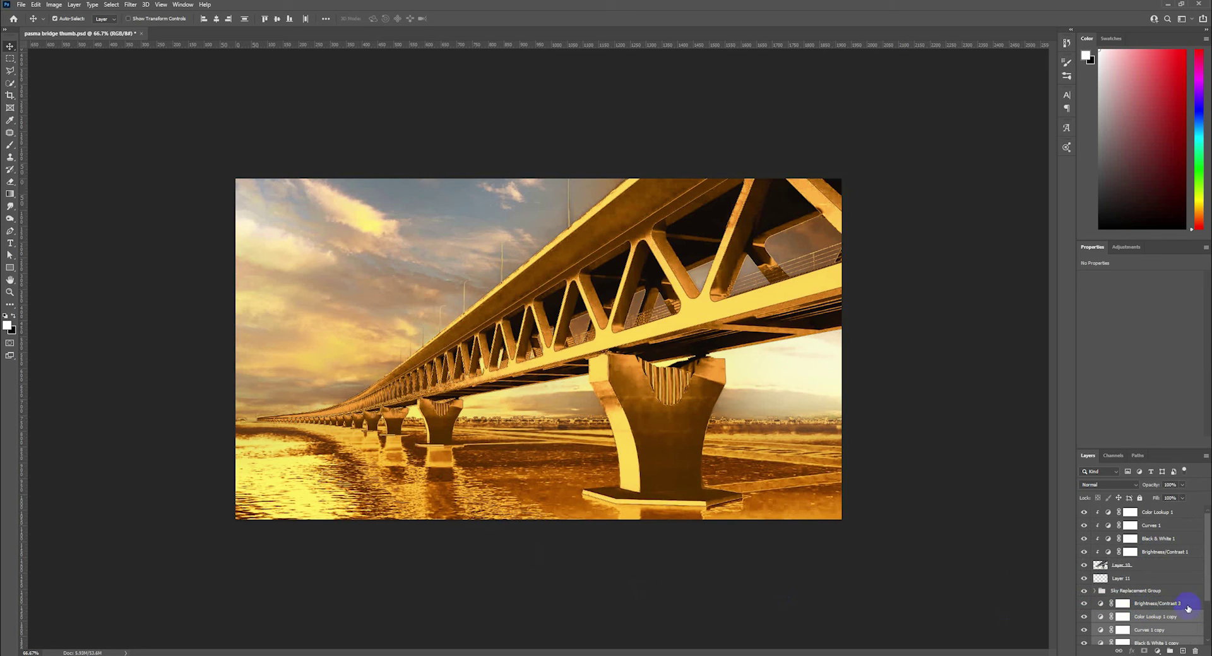
- Give Layer 9 copy 2 an inverted hide-all mask and clip the four adjustment copies to it
{"action": "scroll", "coordinate": [1179, 610], "scroll_direction": "down", "scroll_amount": 2}
{"action": "left_click", "coordinate": [1139, 612]}
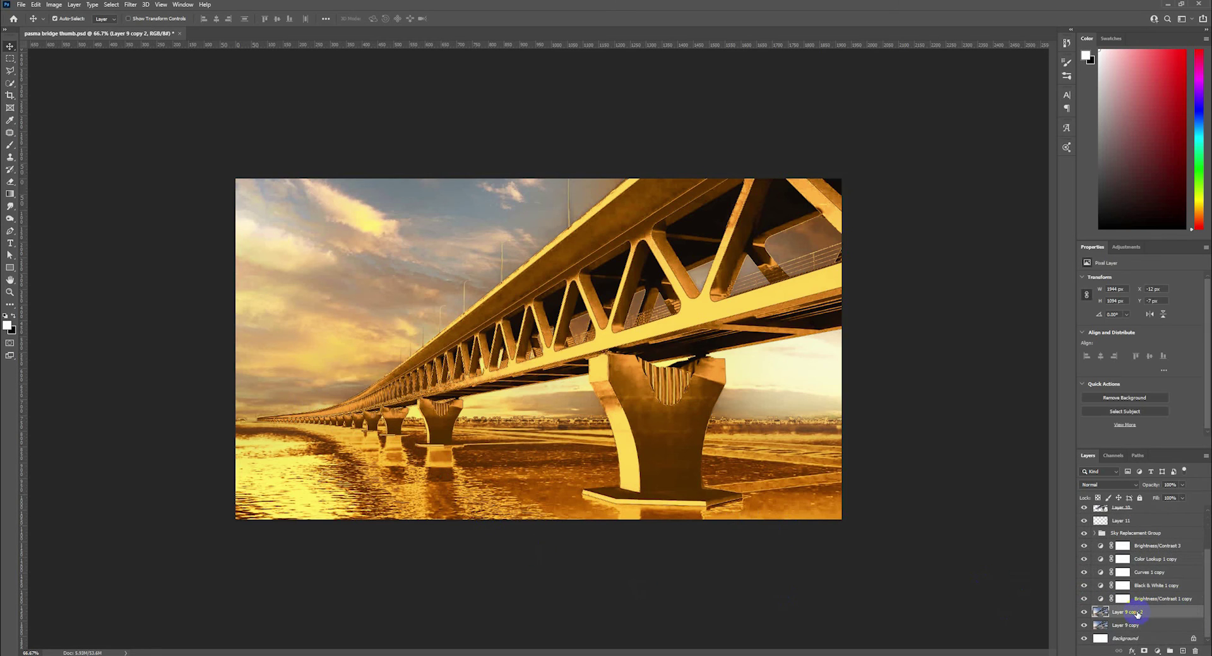
{"action": "left_click", "coordinate": [1144, 651]}
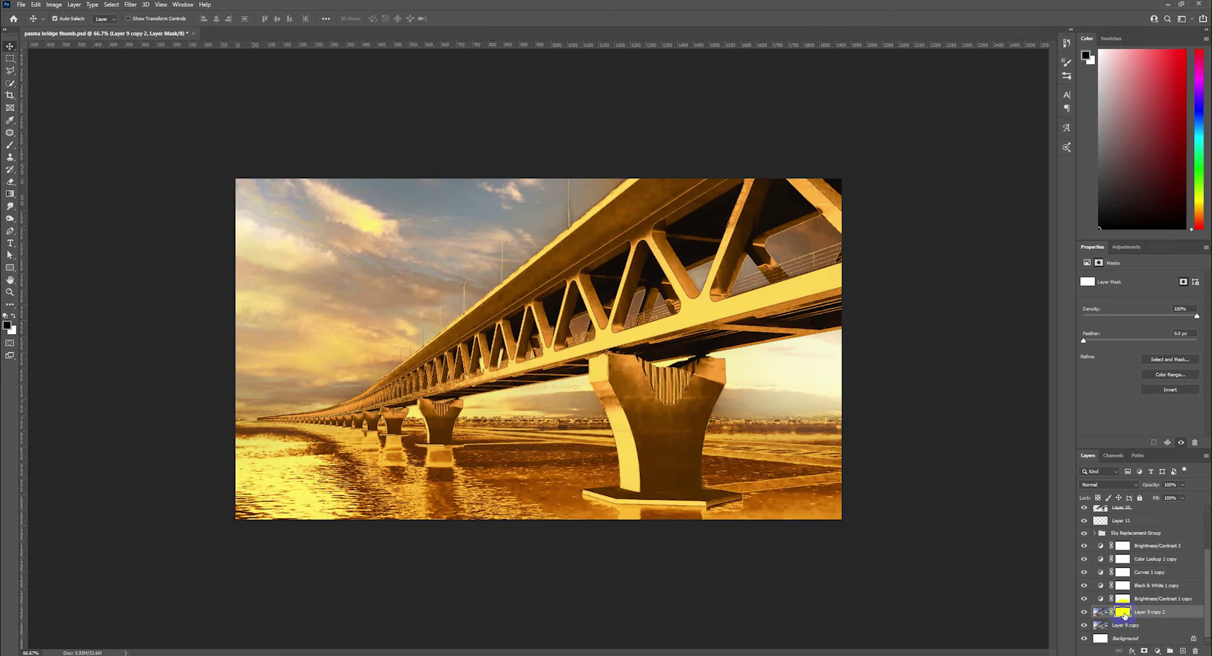
{"action": "key", "text": "ctrl+i"}
{"action": "left_click", "coordinate": [1102, 604], "text": "alt"}
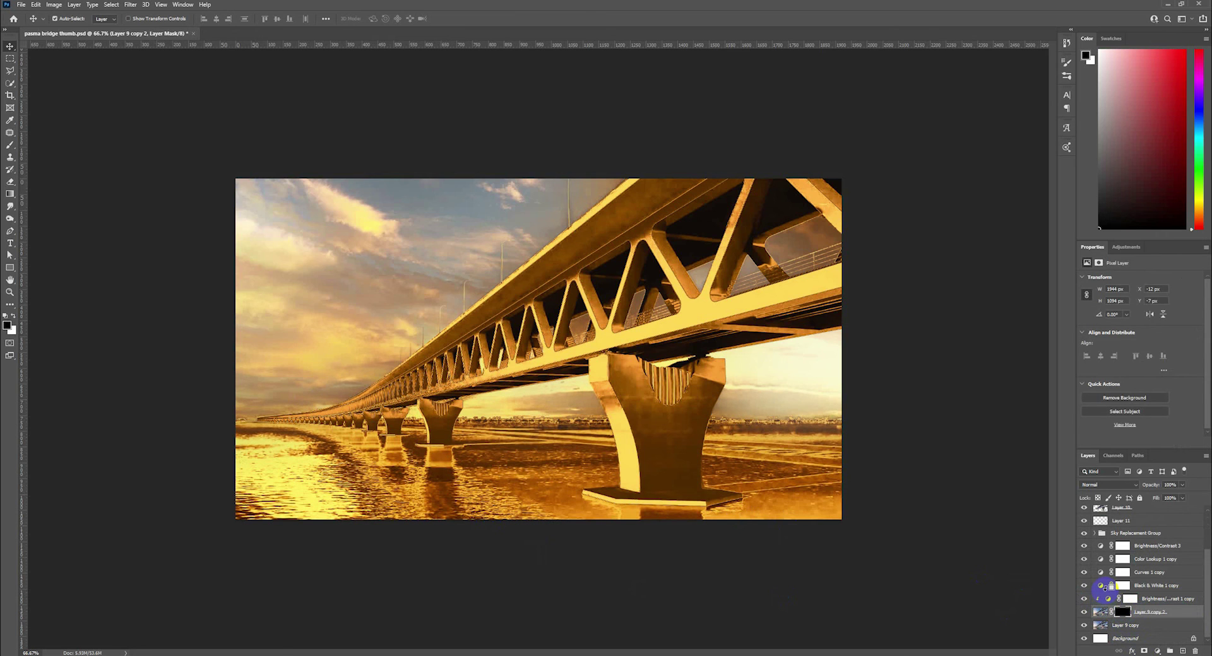
{"action": "left_click", "coordinate": [1103, 592], "text": "alt"}
{"action": "left_click", "coordinate": [1104, 577], "text": "alt"}
{"action": "left_click", "coordinate": [1105, 565], "text": "alt"}
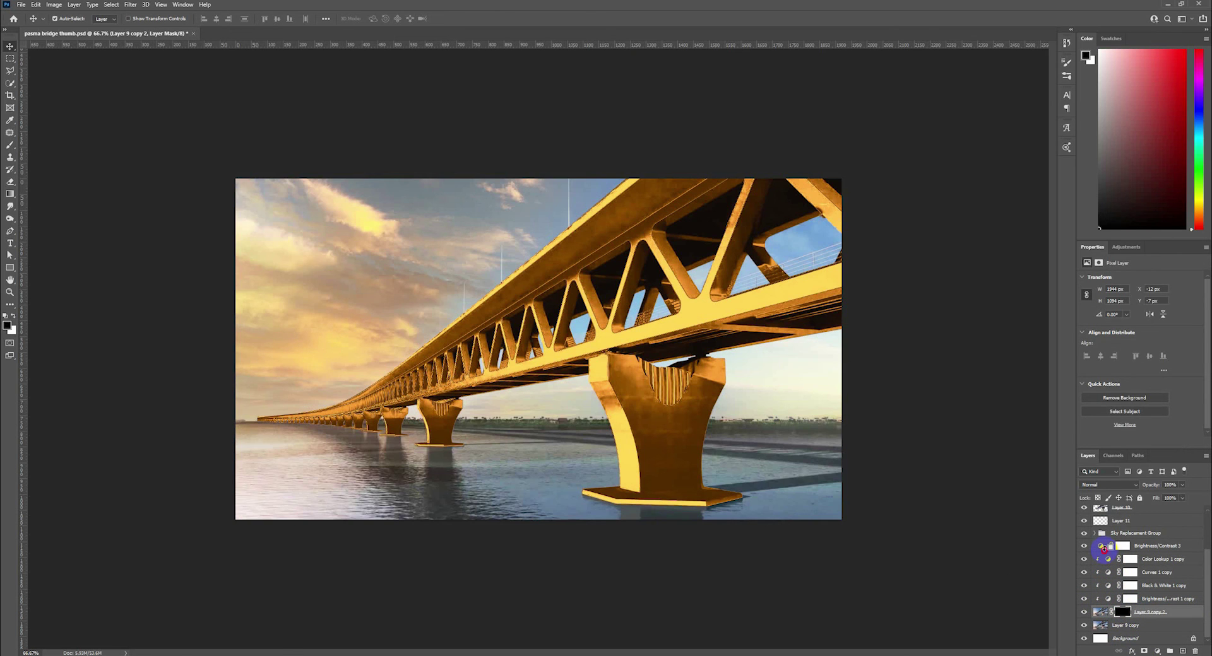
- Clip Brightness/Contrast 3 to the layer below and target the black mask with a 67 px brush
{"action": "left_click", "coordinate": [1104, 552], "text": "alt"}
{"action": "left_click", "coordinate": [1122, 609]}
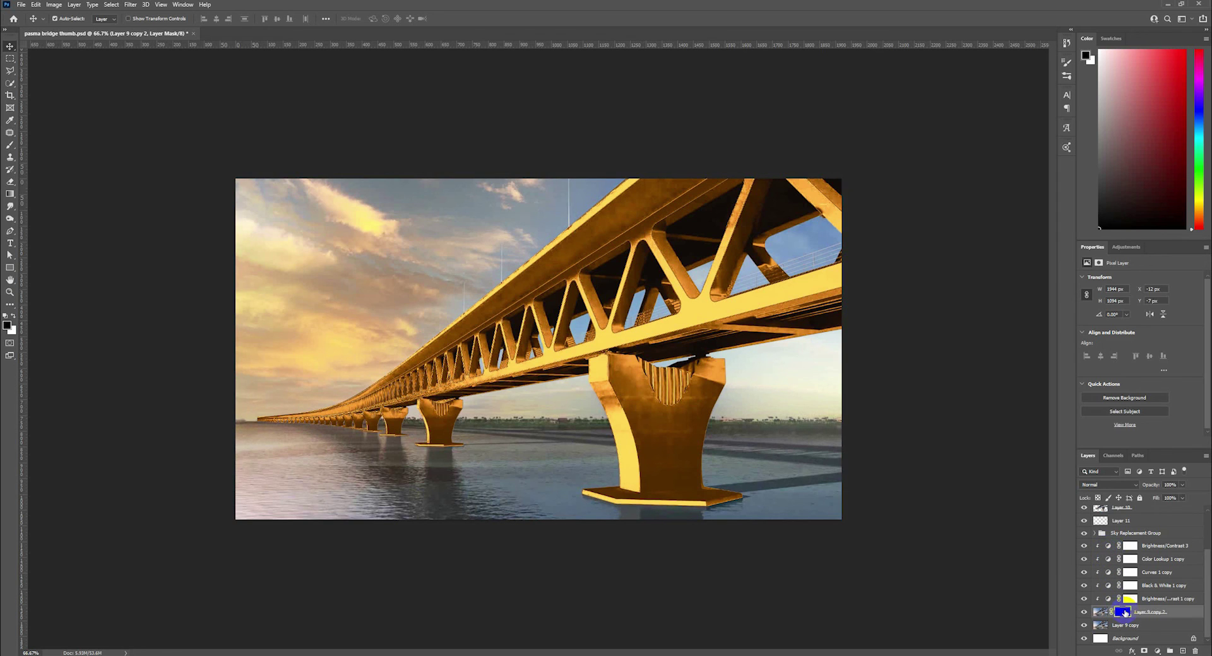
{"action": "left_click", "coordinate": [828, 555]}
{"action": "key", "text": "b"}
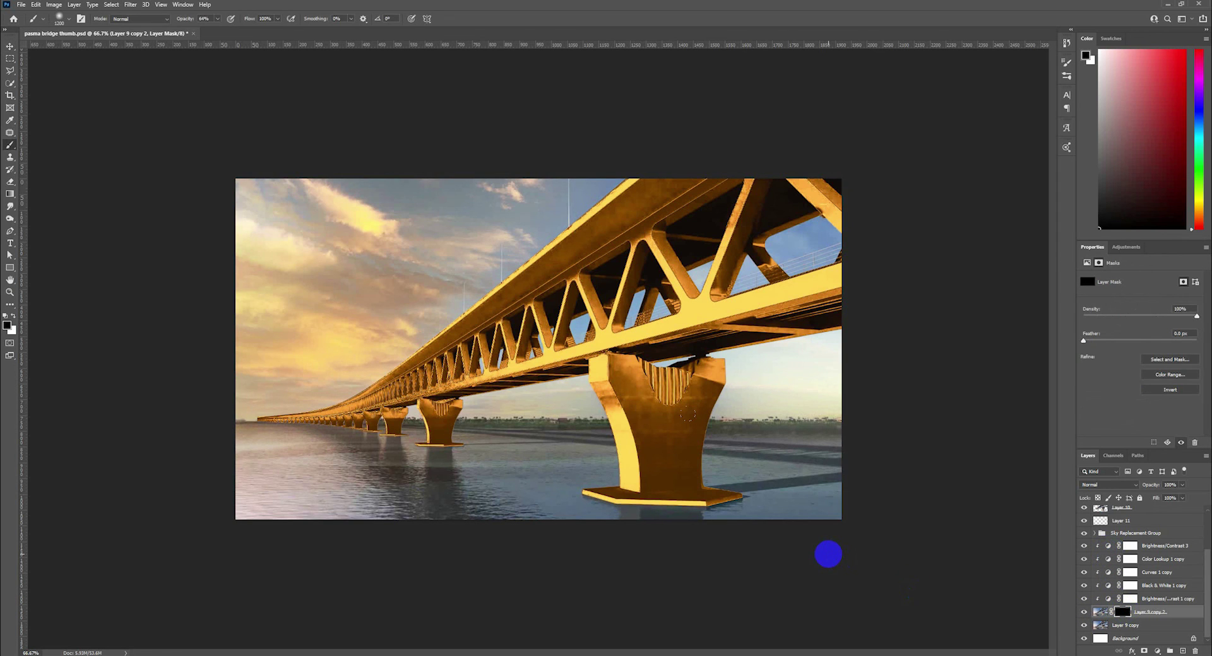
{"action": "left_click", "coordinate": [71, 21]}
{"action": "left_click_drag", "start_coordinate": [77, 42], "coordinate": [71, 42]}
{"action": "left_click", "coordinate": [510, 118]}
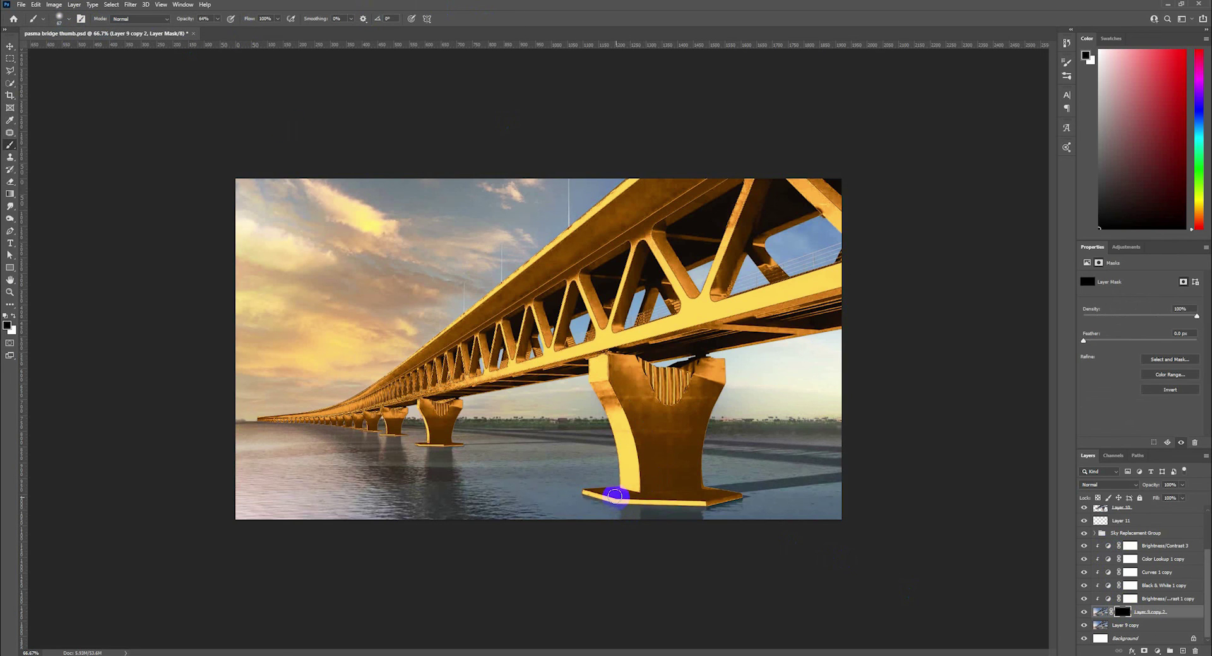
- Briefly use the Move tool, then return to the brush at 30% opacity
{"action": "key", "text": "v"}
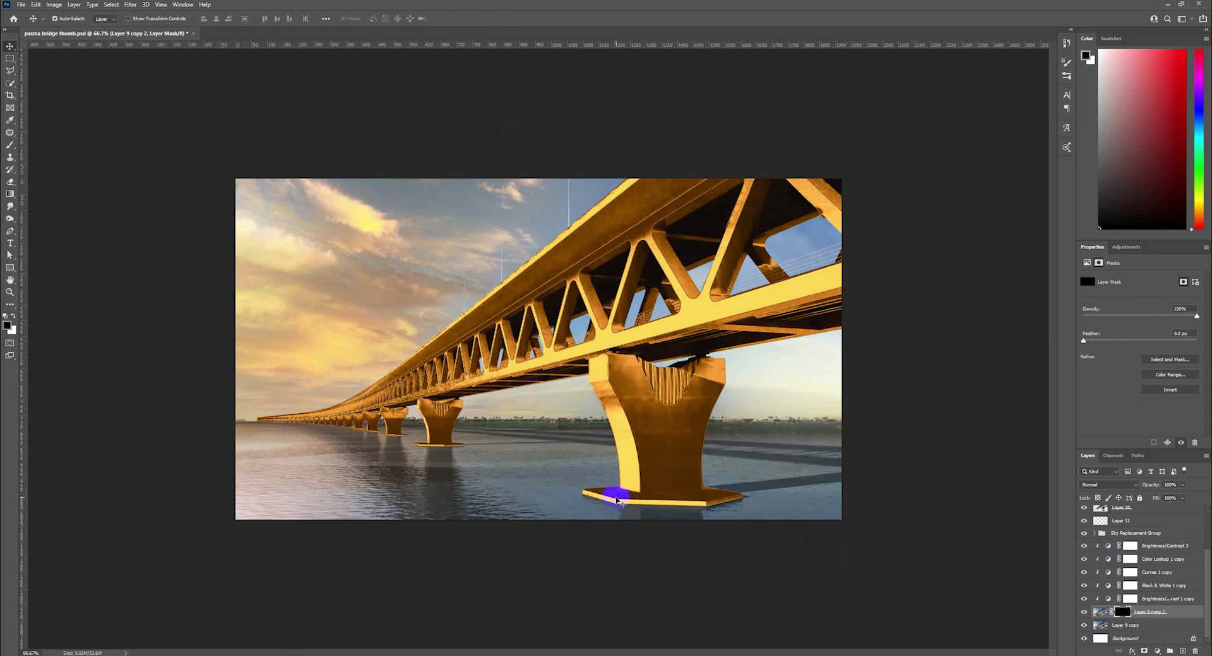
{"action": "left_click_drag", "start_coordinate": [617, 495], "coordinate": [633, 498]}
{"action": "left_click", "coordinate": [53, 134]}
{"action": "left_click", "coordinate": [10, 145]}
{"action": "left_click", "coordinate": [217, 19]}
{"action": "left_click_drag", "start_coordinate": [212, 29], "coordinate": [203, 30]}
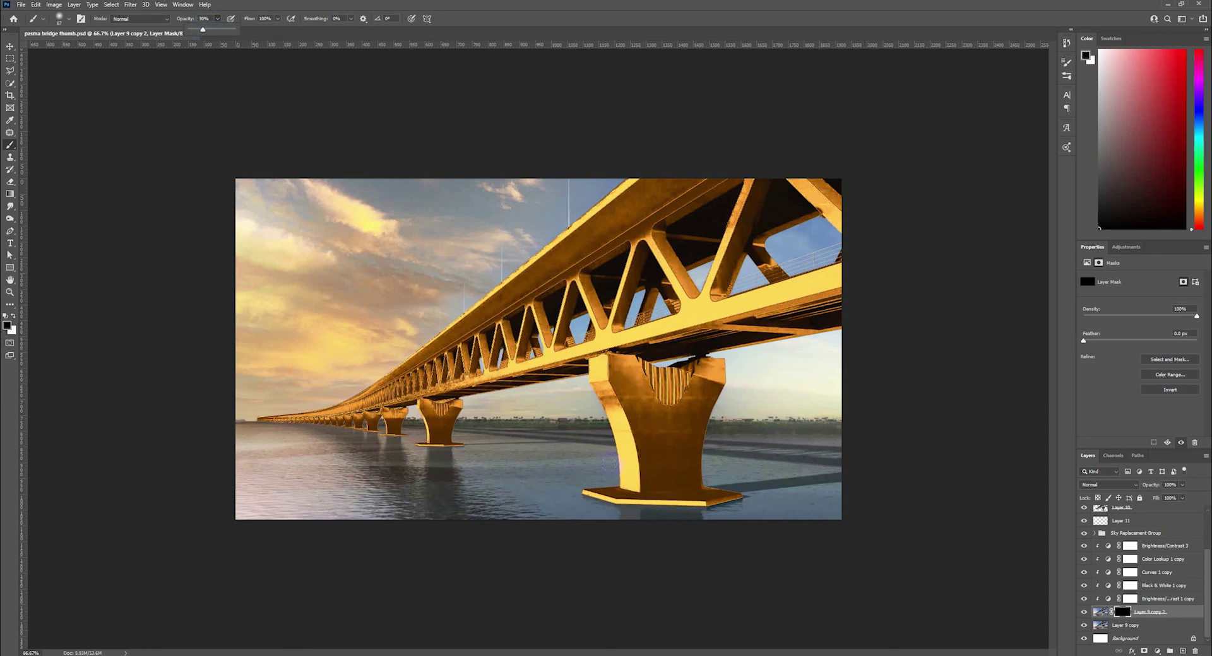
- Paint white golden reflections beneath the large and smaller piers, then soften them with black
{"action": "mouse_move", "coordinate": [635, 511]}
{"action": "left_mouse_down"}
{"action": "mouse_move", "coordinate": [637, 497]}
{"action": "mouse_move", "coordinate": [649, 521]}
{"action": "mouse_move", "coordinate": [659, 510]}
{"action": "mouse_move", "coordinate": [617, 495]}
{"action": "mouse_move", "coordinate": [649, 515]}
{"action": "mouse_move", "coordinate": [692, 519]}
{"action": "mouse_move", "coordinate": [687, 533]}
{"action": "mouse_move", "coordinate": [627, 521]}
{"action": "left_mouse_up"}
{"action": "left_click", "coordinate": [14, 316]}
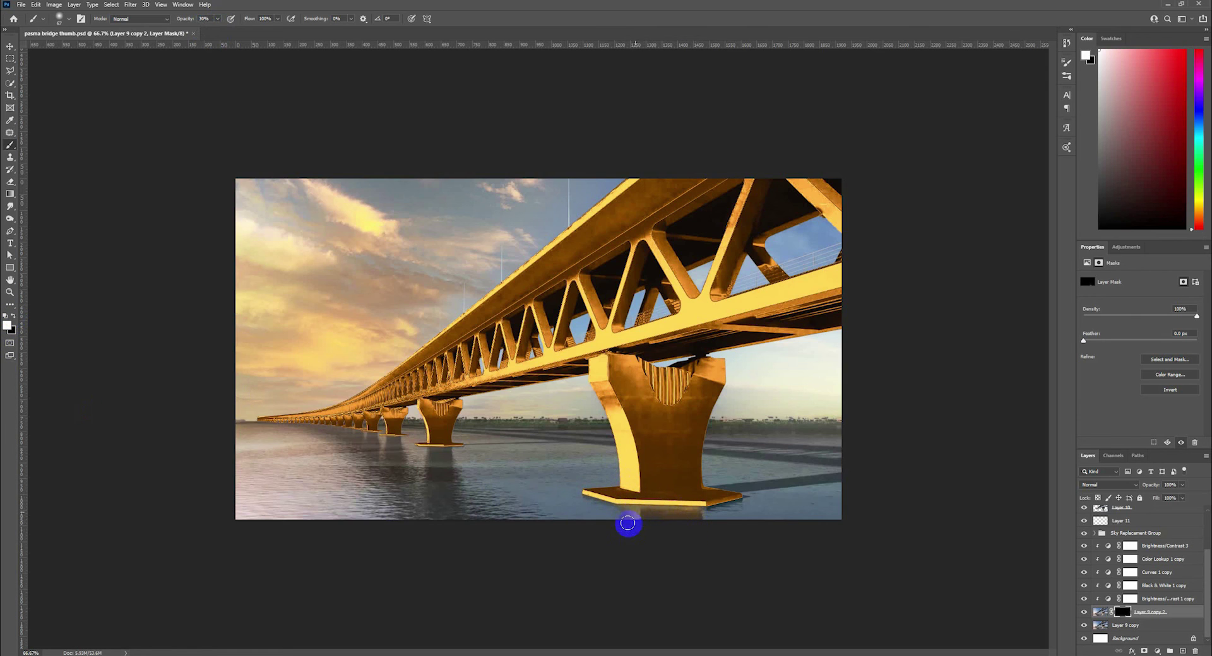
{"action": "mouse_move", "coordinate": [427, 448]}
{"action": "left_mouse_down"}
{"action": "mouse_move", "coordinate": [434, 429]}
{"action": "mouse_move", "coordinate": [433, 486]}
{"action": "mouse_move", "coordinate": [436, 433]}
{"action": "mouse_move", "coordinate": [395, 427]}
{"action": "mouse_move", "coordinate": [389, 470]}
{"action": "mouse_move", "coordinate": [365, 424]}
{"action": "mouse_move", "coordinate": [388, 450]}
{"action": "mouse_move", "coordinate": [397, 433]}
{"action": "mouse_move", "coordinate": [392, 459]}
{"action": "mouse_move", "coordinate": [369, 433]}
{"action": "mouse_move", "coordinate": [370, 445]}
{"action": "mouse_move", "coordinate": [327, 425]}
{"action": "mouse_move", "coordinate": [366, 462]}
{"action": "mouse_move", "coordinate": [84, 323]}
{"action": "left_mouse_up"}
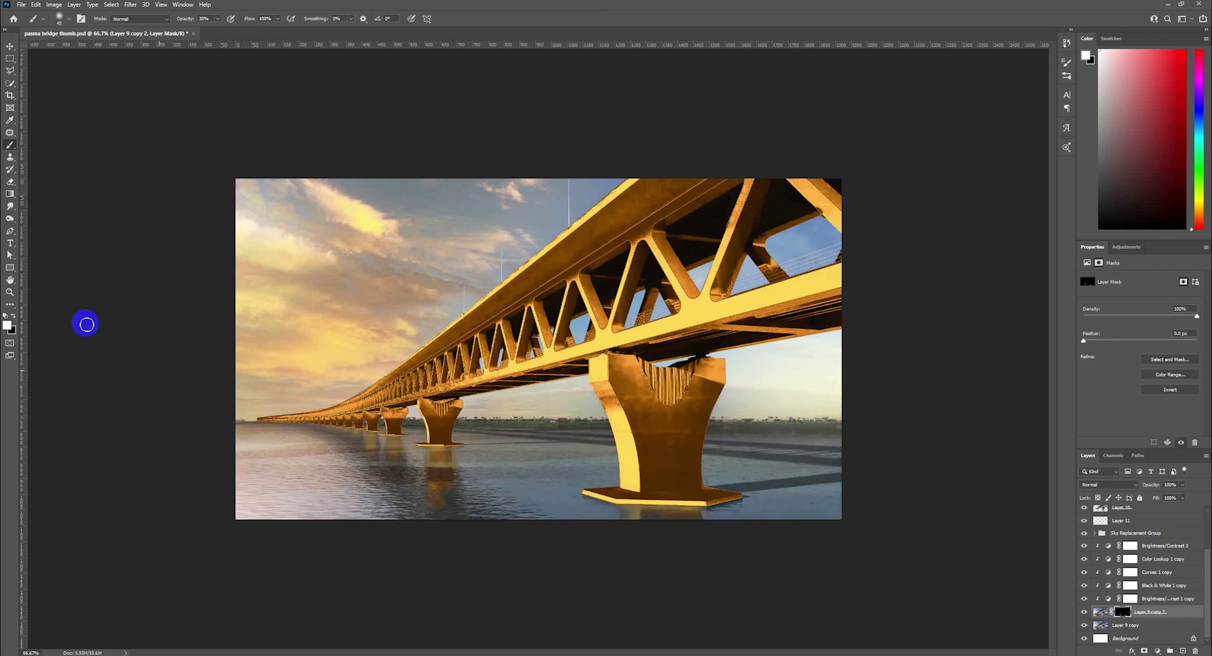
{"action": "left_click", "coordinate": [14, 316]}
{"action": "left_click_drag", "start_coordinate": [258, 495], "coordinate": [321, 501]}
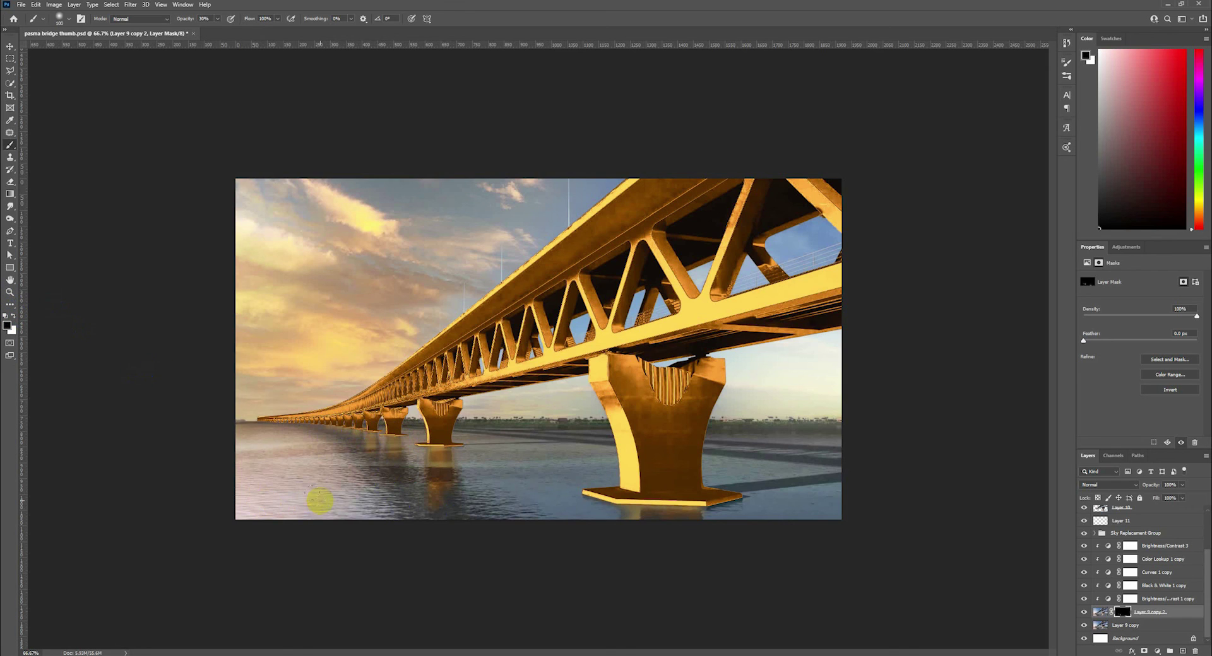
{"action": "mouse_move", "coordinate": [289, 472]}
{"action": "left_mouse_down"}
{"action": "mouse_move", "coordinate": [386, 485]}
{"action": "mouse_move", "coordinate": [411, 472]}
{"action": "mouse_move", "coordinate": [412, 483]}
{"action": "mouse_move", "coordinate": [320, 470]}
{"action": "mouse_move", "coordinate": [412, 498]}
{"action": "mouse_move", "coordinate": [436, 489]}
{"action": "mouse_move", "coordinate": [431, 476]}
{"action": "left_mouse_up"}
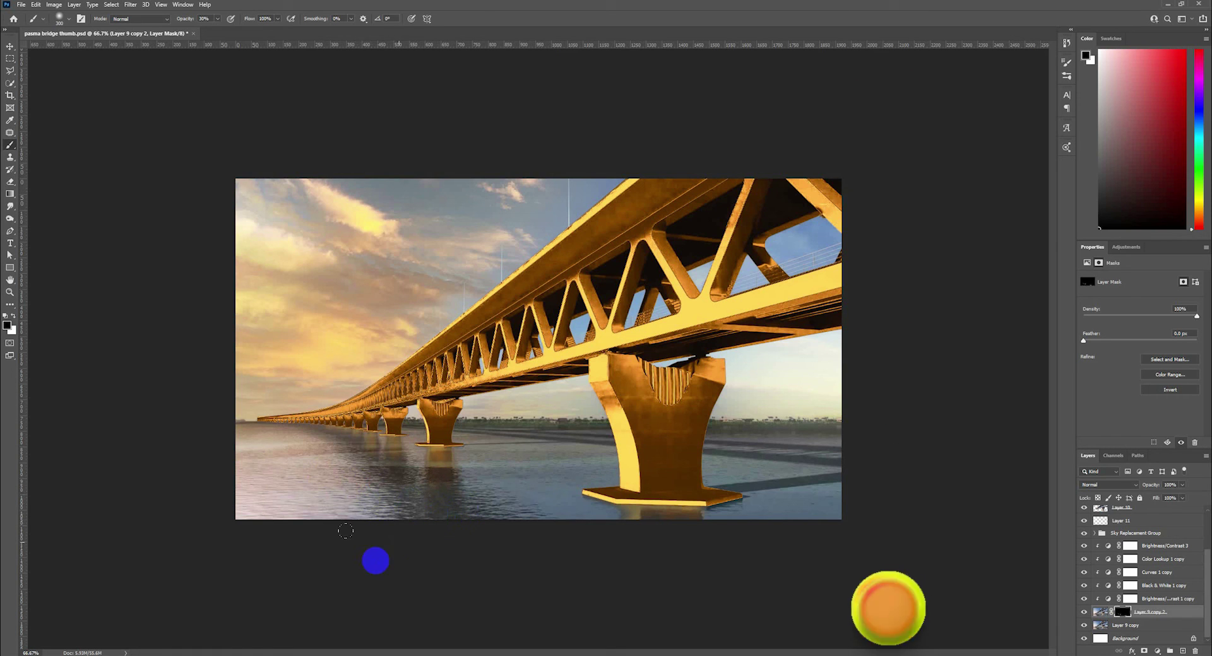
{"action": "left_click", "coordinate": [8, 45]}
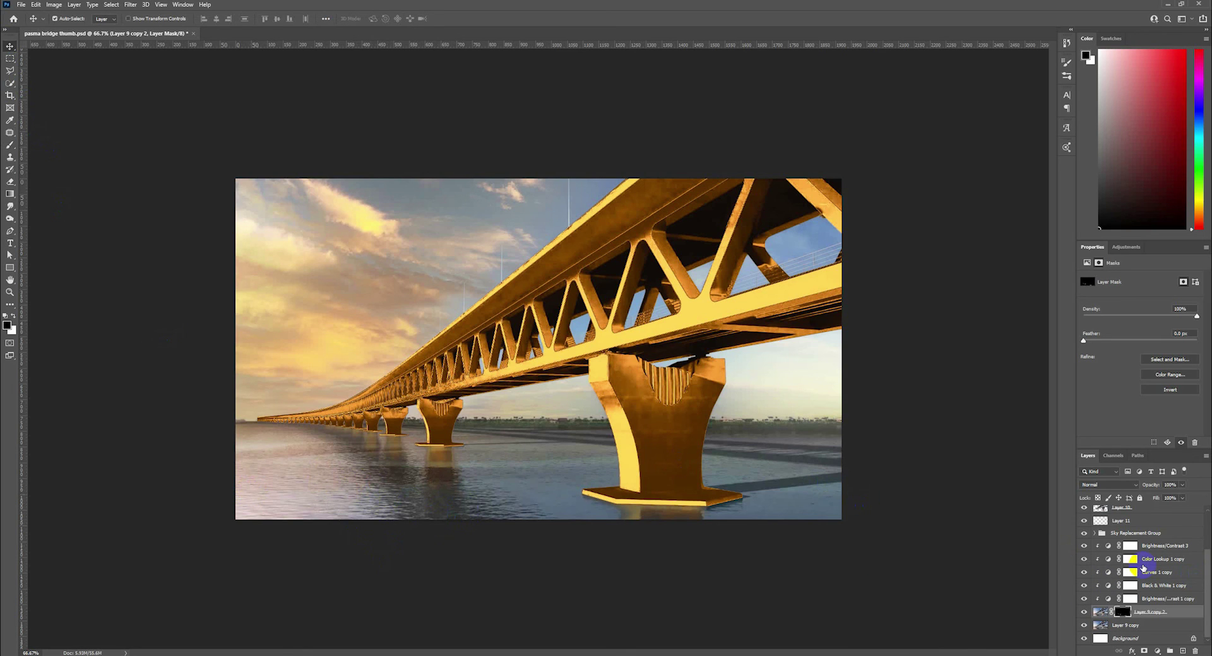
{"action": "scroll", "coordinate": [1143, 568], "scroll_direction": "up", "scroll_amount": 3}
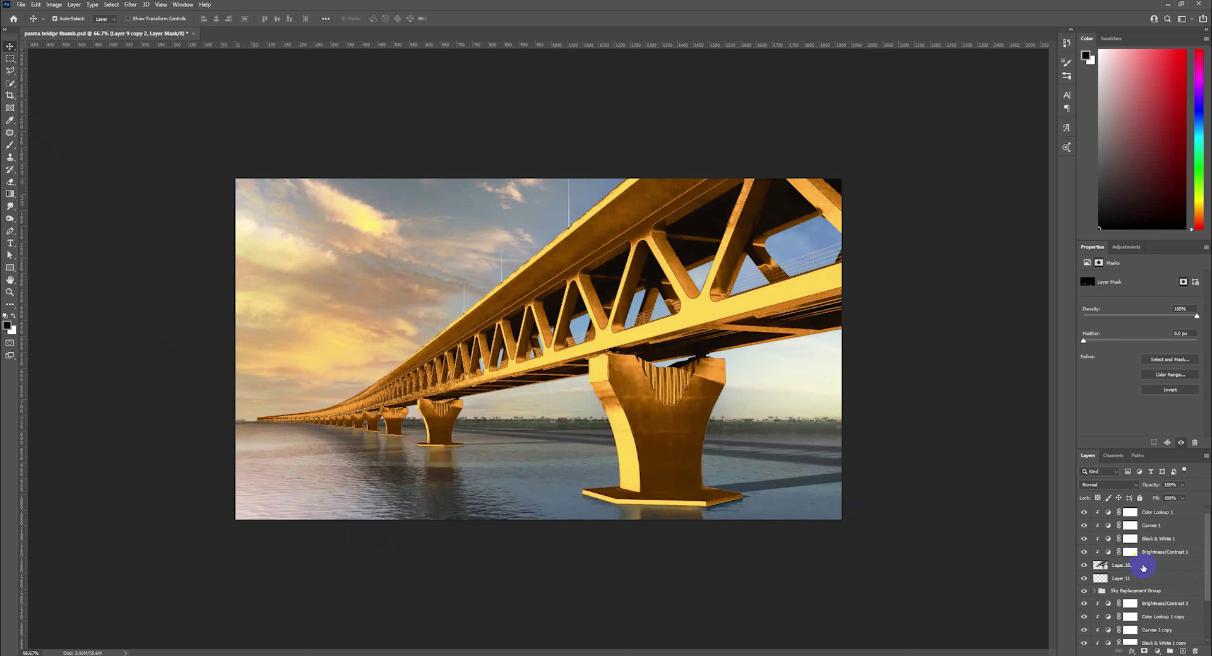